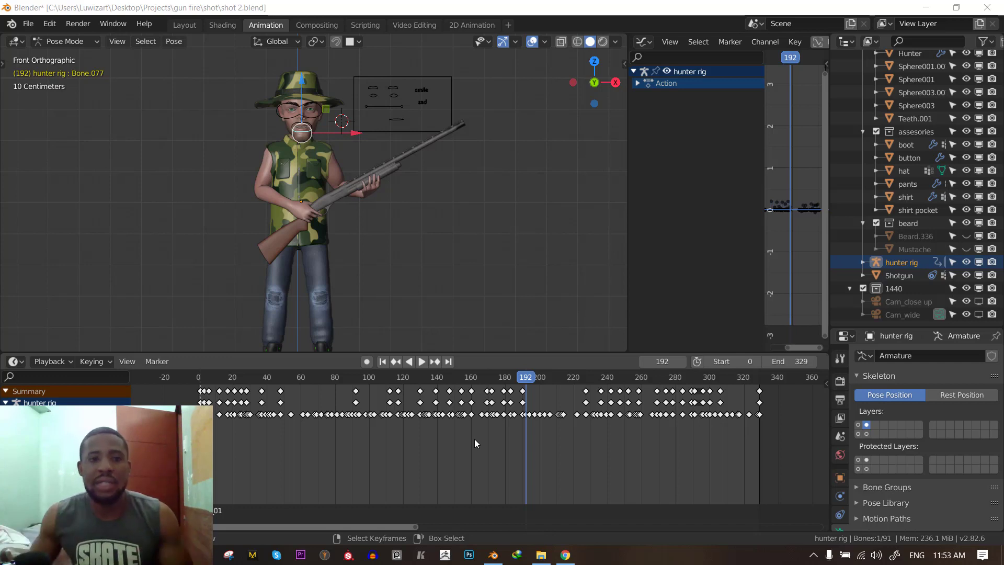
- Scrub the animation to frame 180 and show the hunter in a maximized front view
middle_click_drag(507, 232, 470, 214)
key("KP_1")
scroll(456, 204, "up", 1)
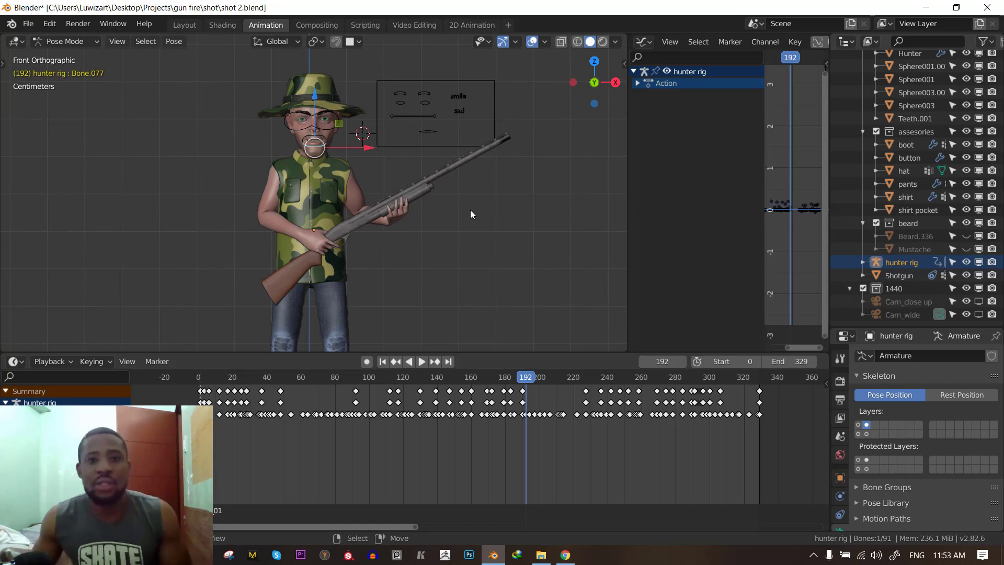
left_click(206, 377)
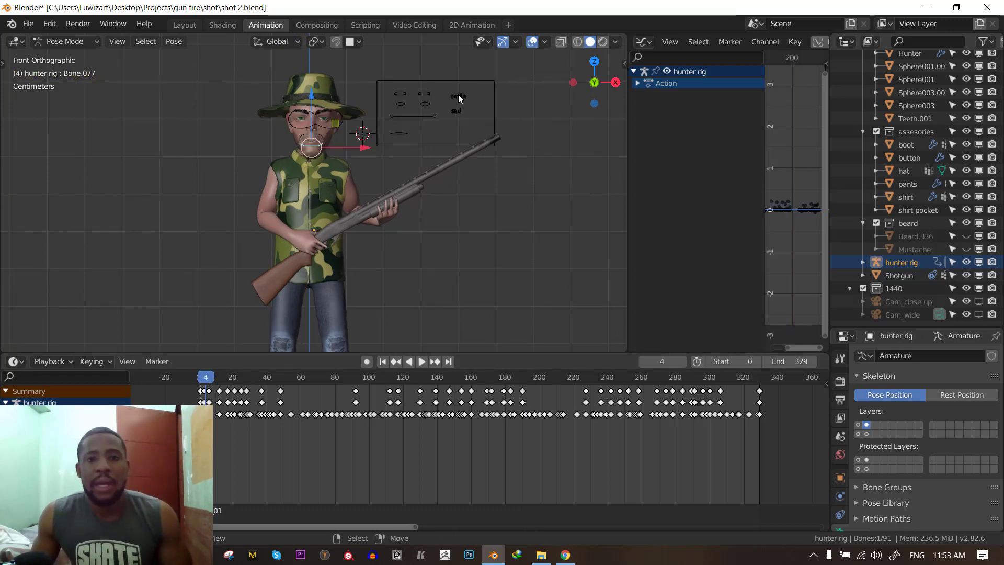
key("ctrl+space")
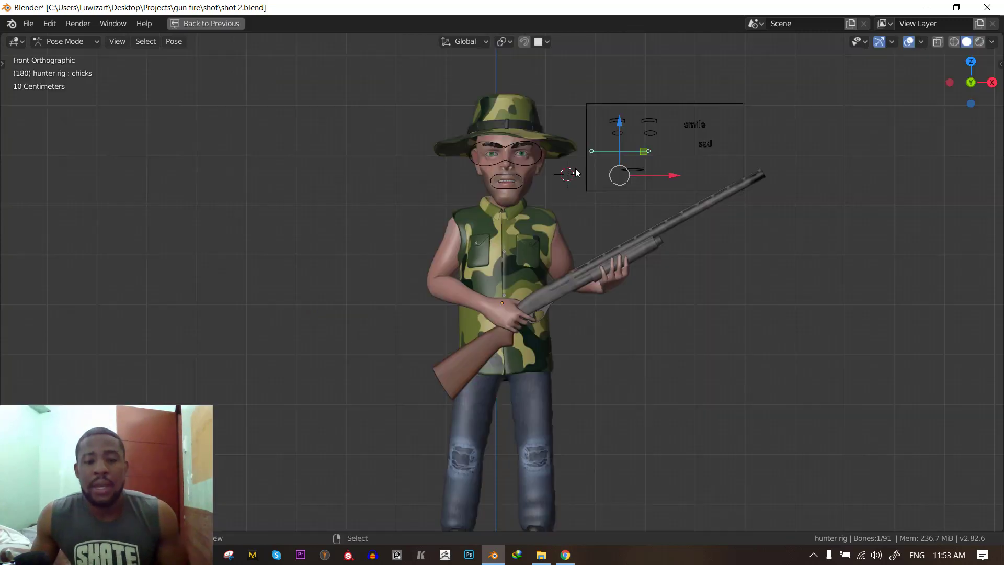
key("ctrl+space")
key("ctrl+space")
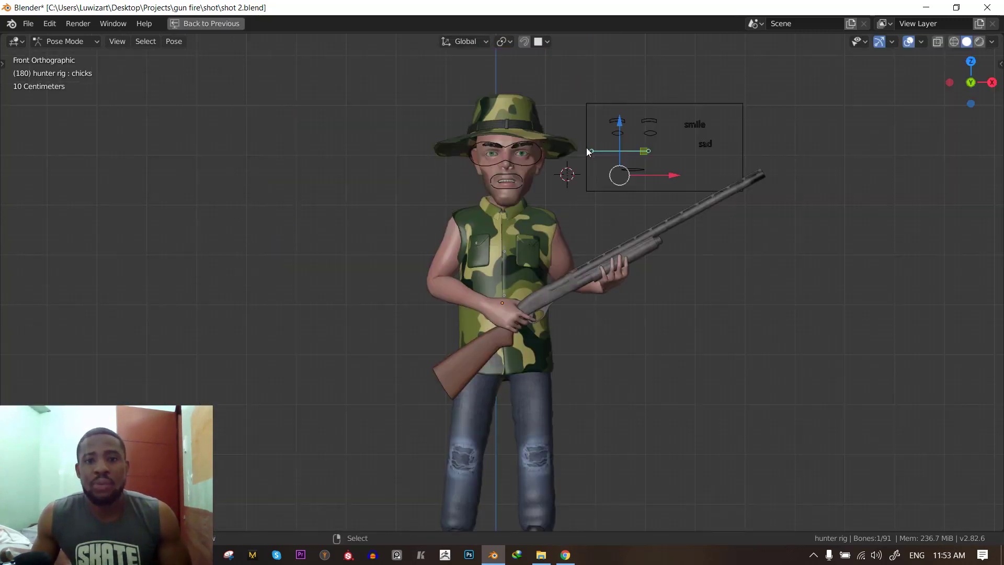
- Select all the facial control bones and clear their location
middle_click_drag(586, 148, 502, 216, "shift")
scroll(502, 215, "up", 1)
key("a")
key("alt+g")
scroll(687, 166, "up", 2)
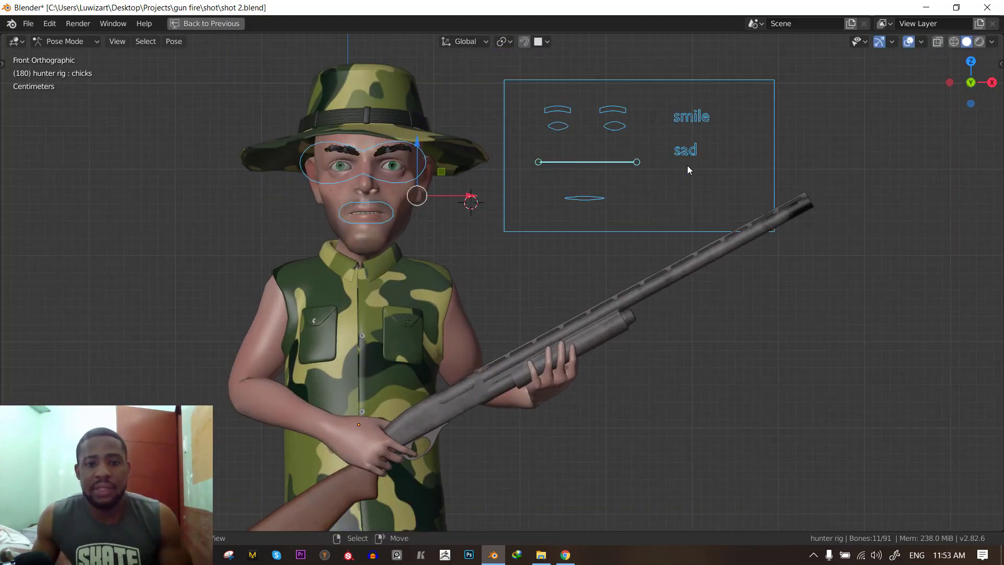
- Try moving the lower-lip control below the hunter's mouth to test how the mouth opens
middle_click_drag(384, 180, 393, 212, "shift")
scroll(394, 216, "up", 2)
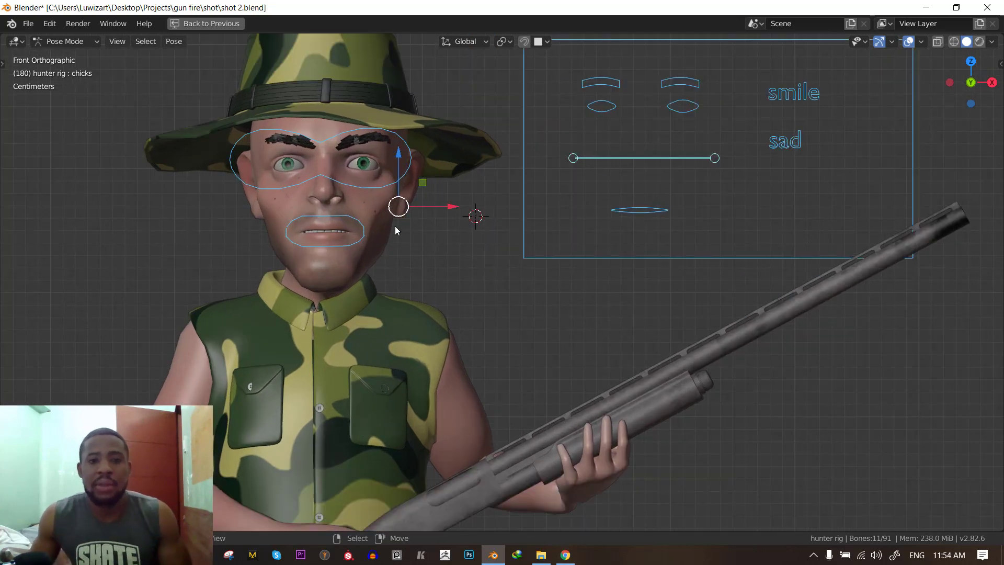
left_click(345, 246)
key("g")
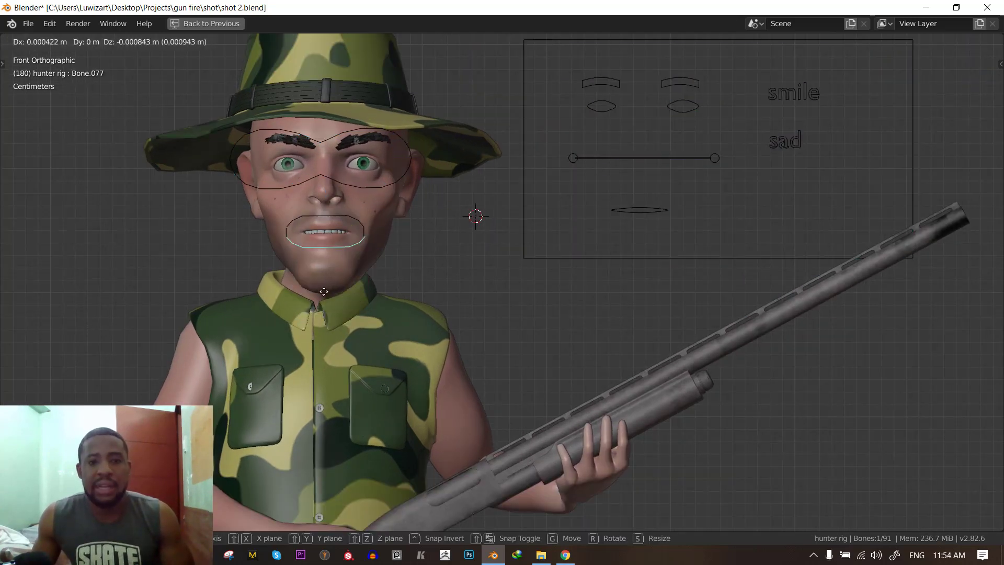
scroll(335, 240, "up", 2)
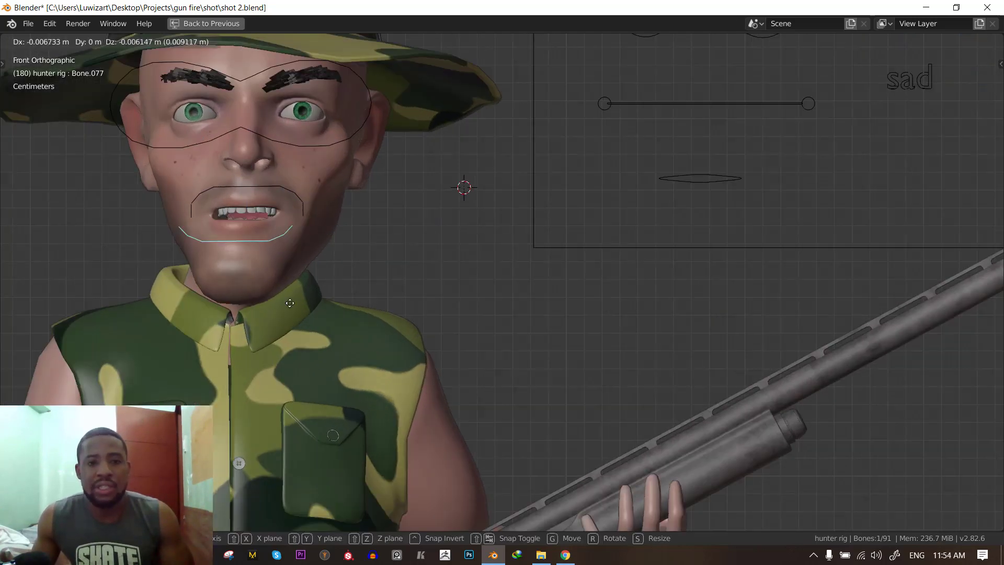
key("Escape")
- Try scaling the mouth-corners control down to about 0.41, and try moving the same control
left_click(298, 213)
key("s")
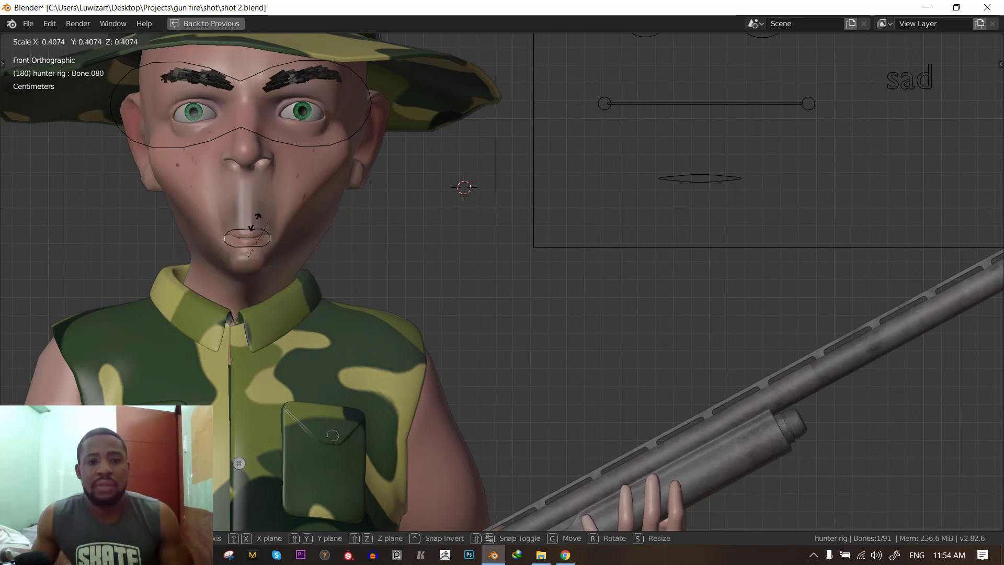
key("Escape")
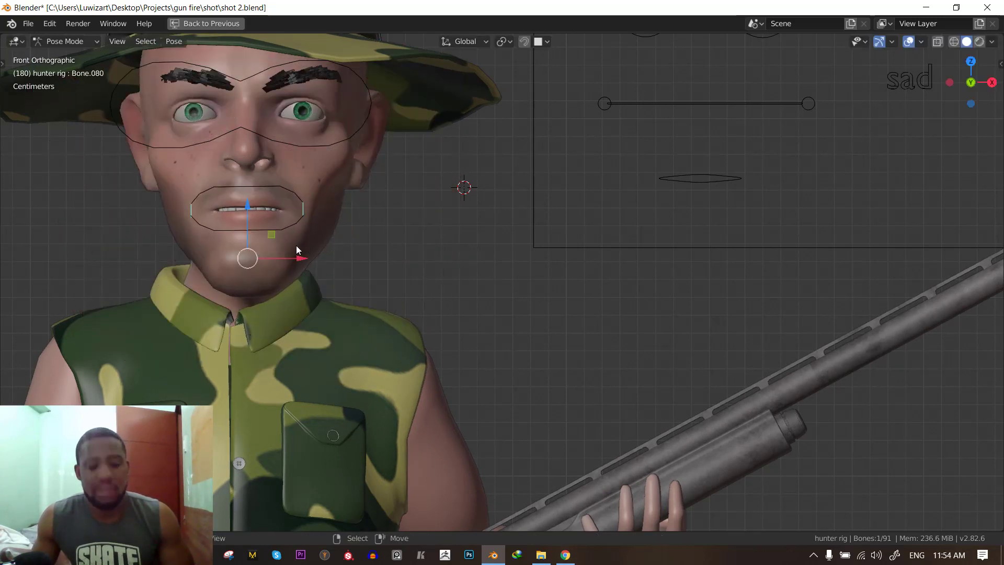
key("g")
key("Escape")
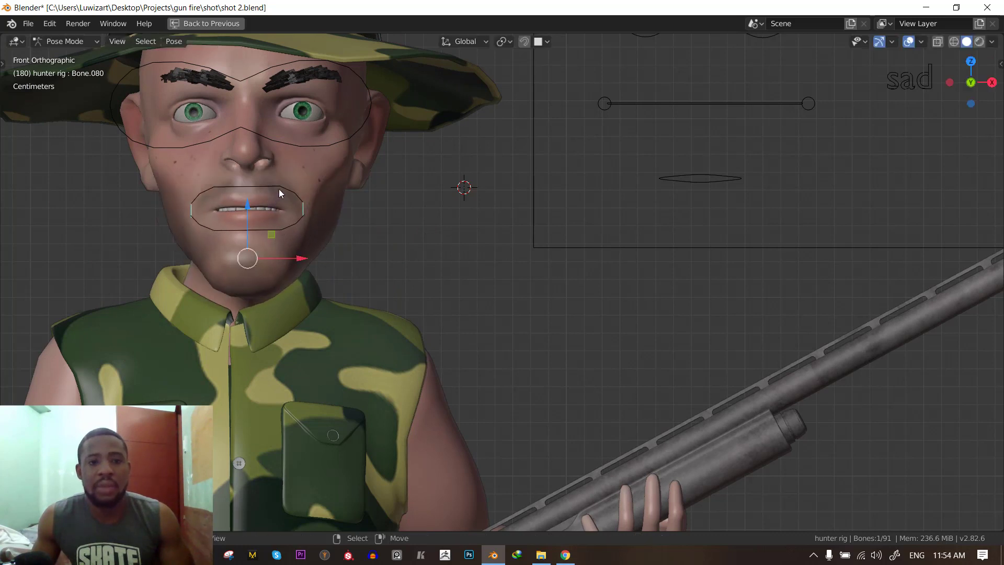
right_click(279, 190)
right_click(296, 209)
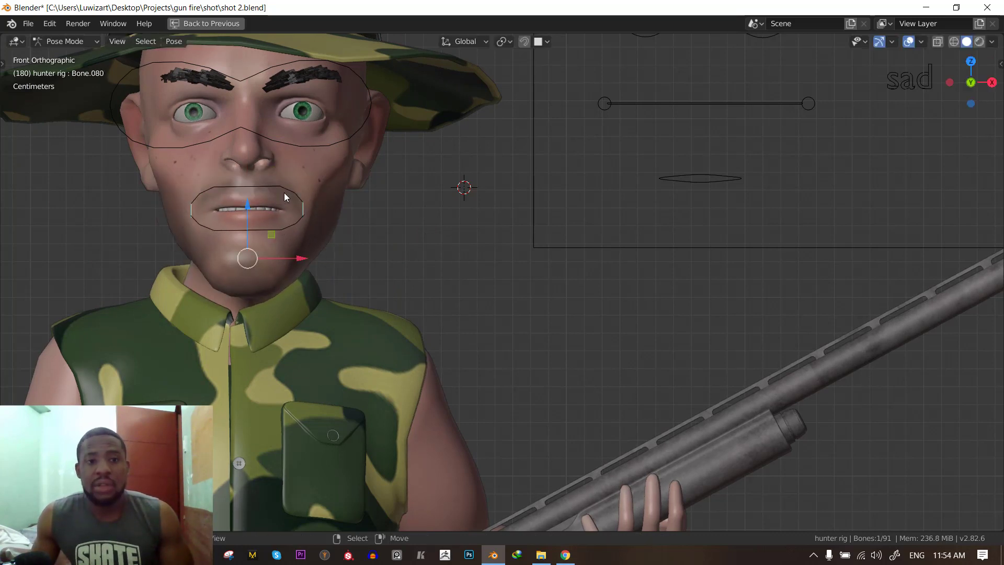
- Try moving the upper-lip control down and up to test the upper lip's deformation
left_click(286, 192)
key("g")
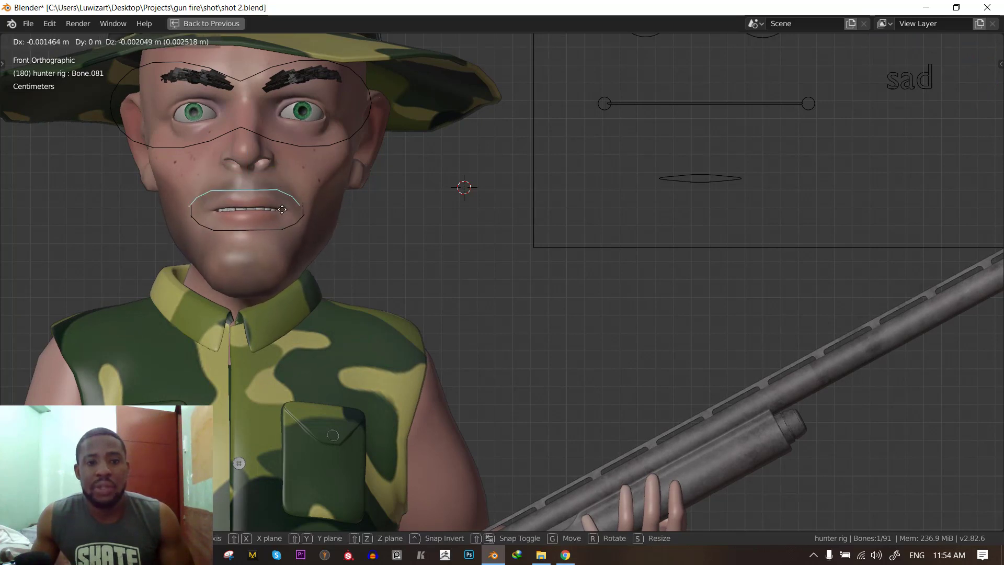
left_click(281, 186)
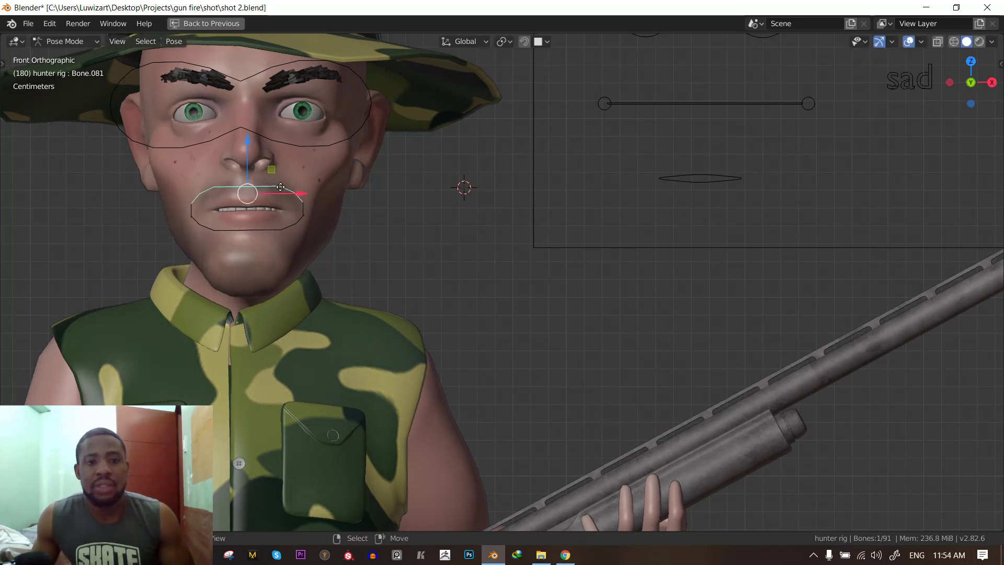
key("g")
key("Escape")
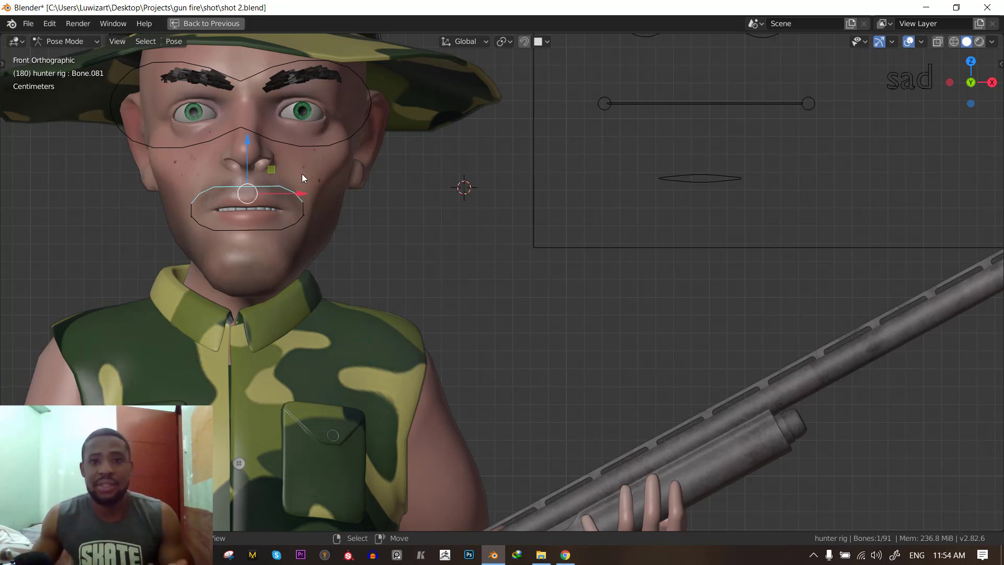
scroll(352, 205, "down", 2)
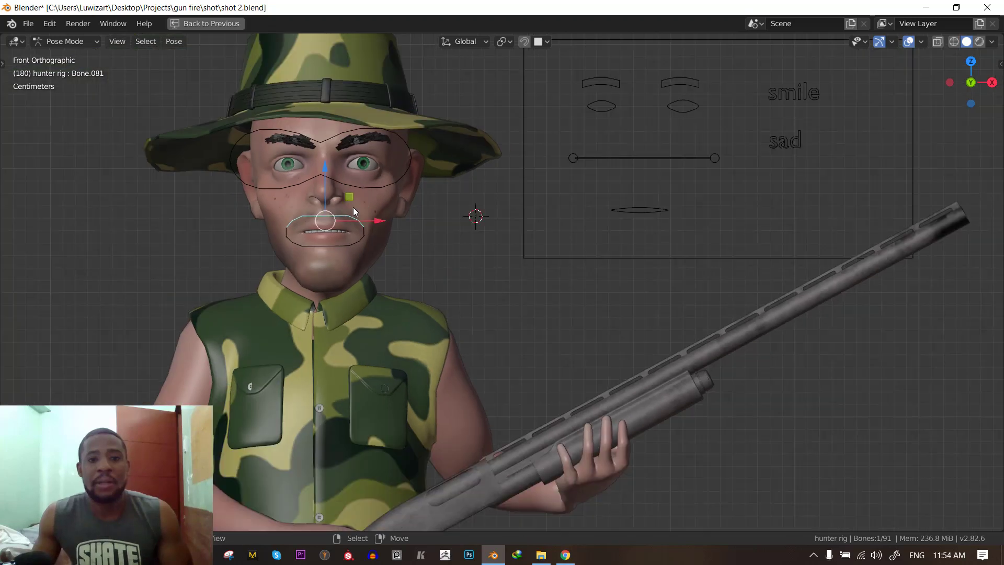
scroll(355, 208, "up", 2)
key("g")
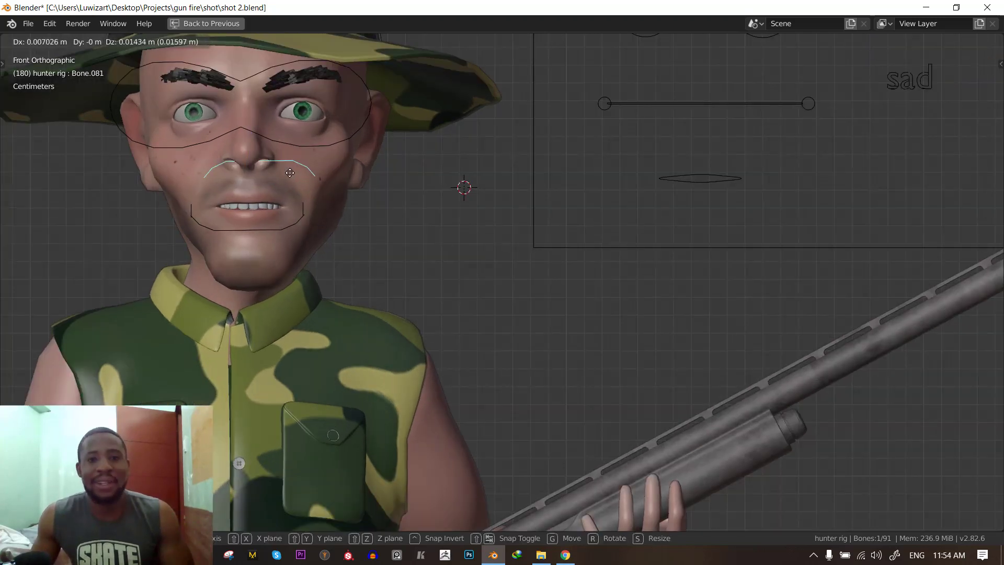
right_click(289, 175)
scroll(335, 188, "down", 1)
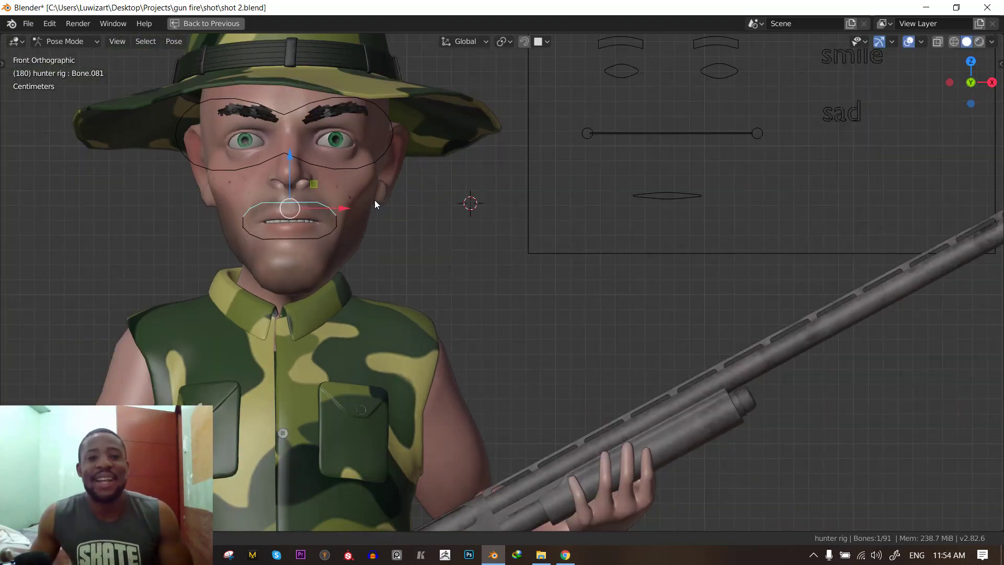
- Try raising the lower-lip control toward the nose, cancel the move and deselect all bones
middle_click_drag(372, 208, 383, 187, "shift")
scroll(384, 187, "up", 1)
right_click(306, 199)
key("g")
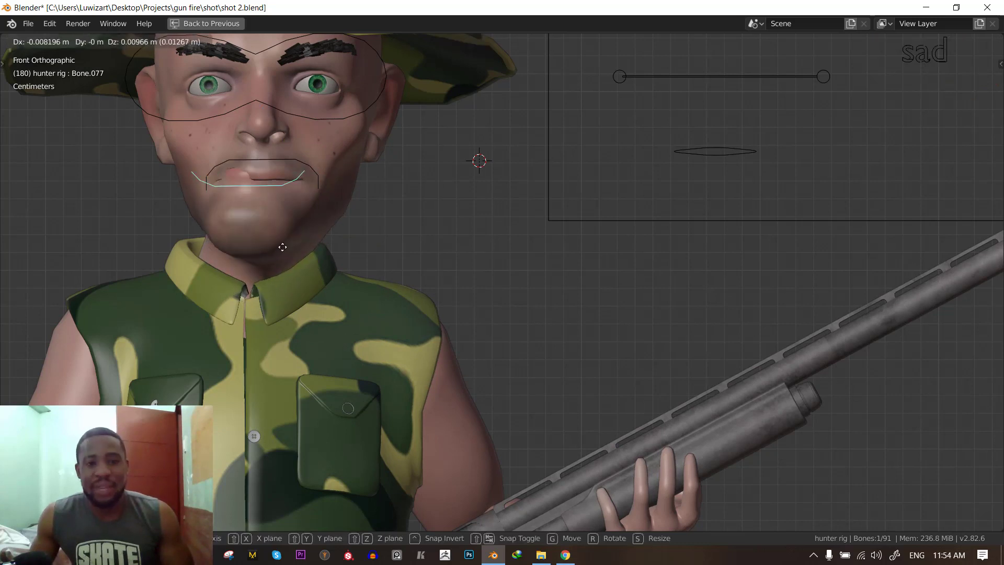
right_click(283, 246)
key("alt+a")
- Try moving the mouth control on the facial control board upward to test the teeth-baring mouth shape
scroll(728, 162, "down", 2)
scroll(624, 202, "up", 1)
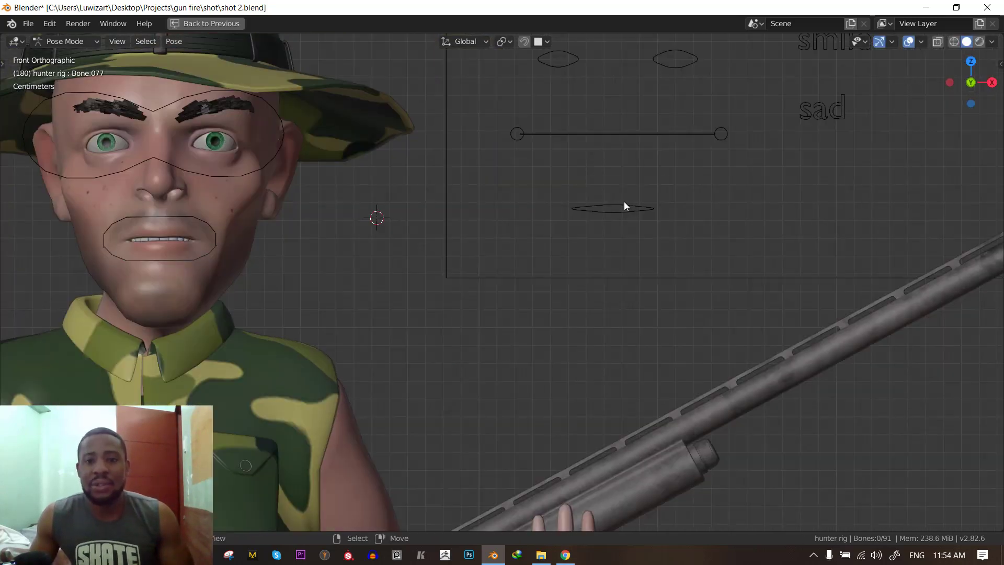
left_click(611, 208)
key("g")
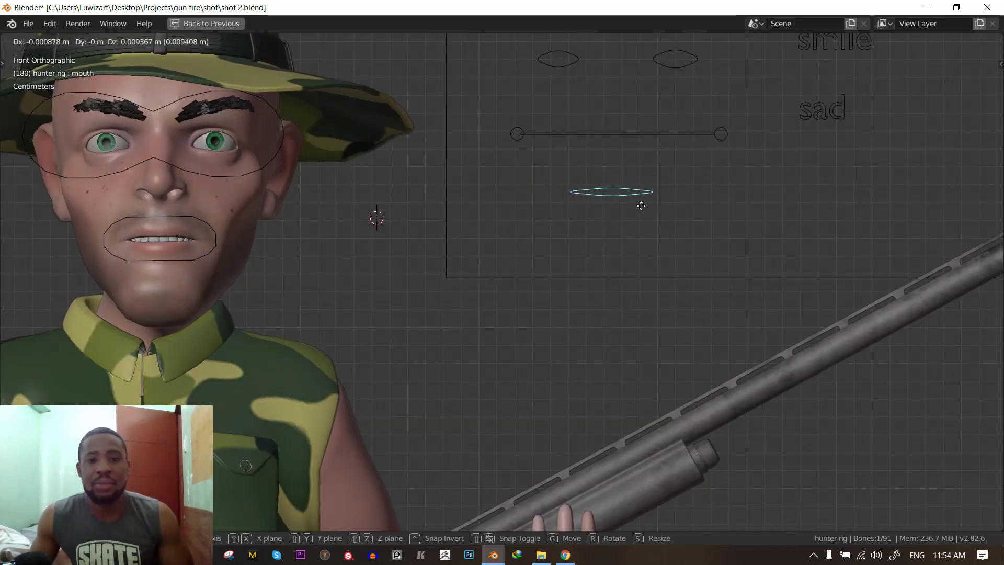
right_click(676, 212)
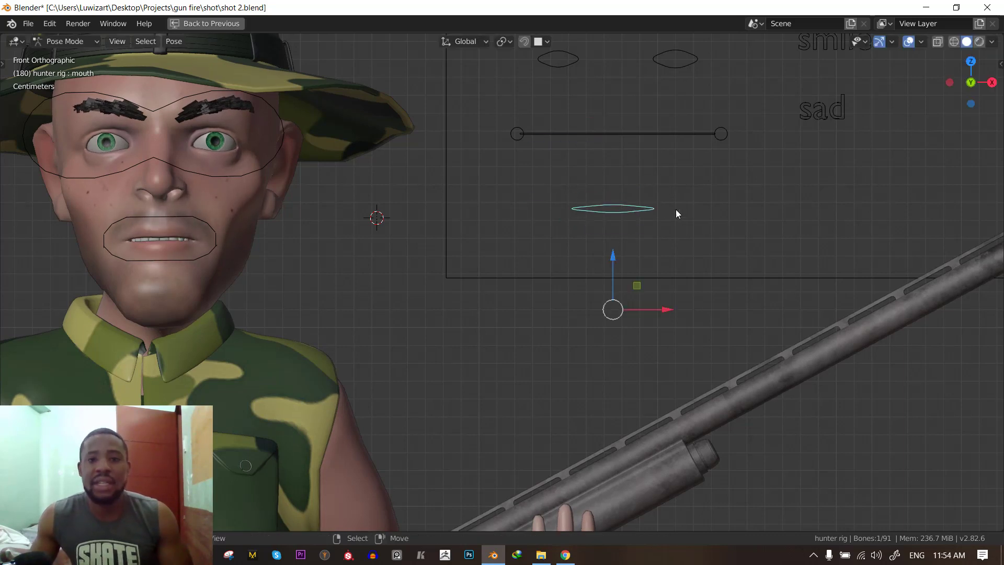
key("g")
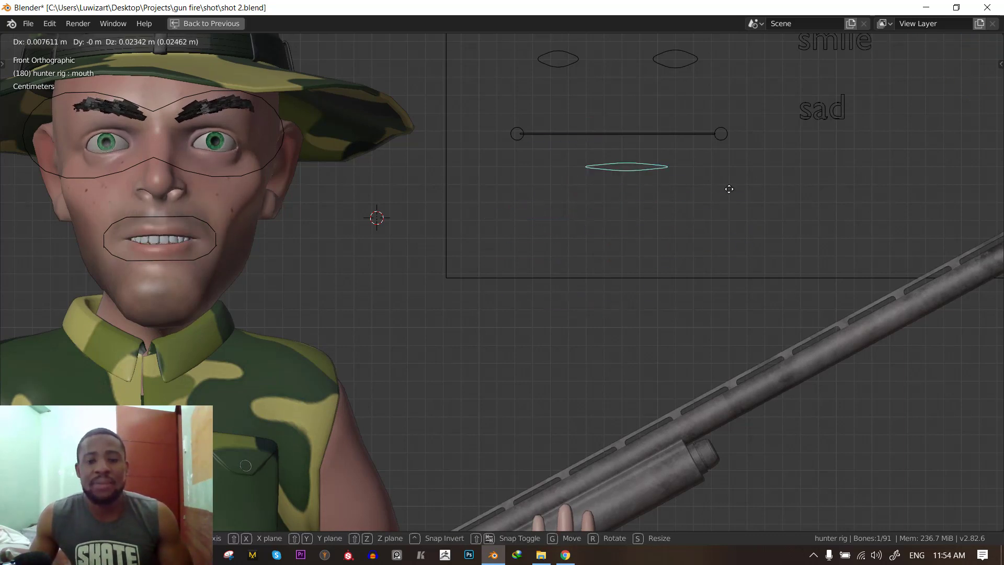
right_click(643, 222)
- Try moving the board's mouth control sideways as well as vertically while viewing the face from the front
middle_click_drag(209, 224, 277, 221, "shift")
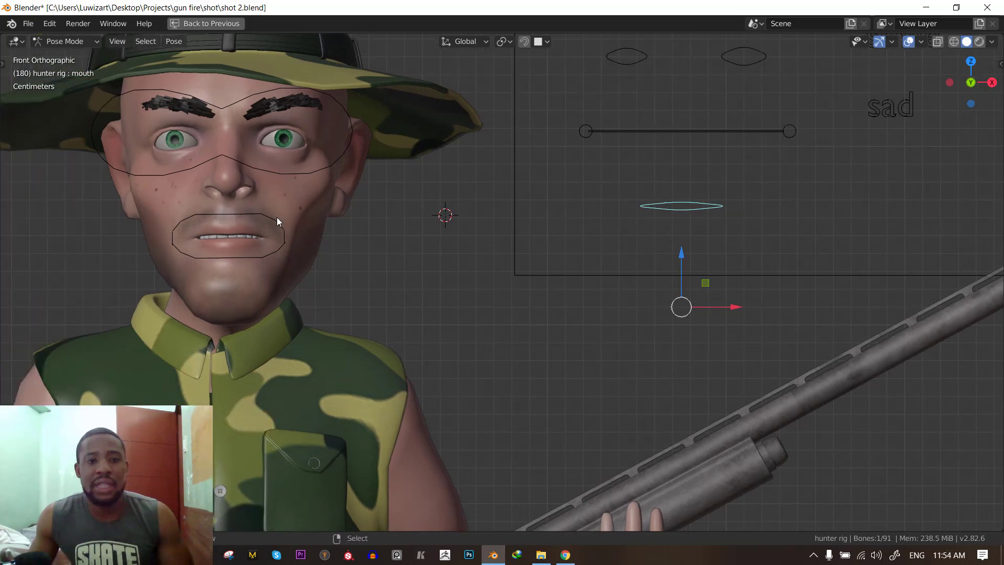
middle_click_drag(299, 149, 376, 143)
key("KP_1")
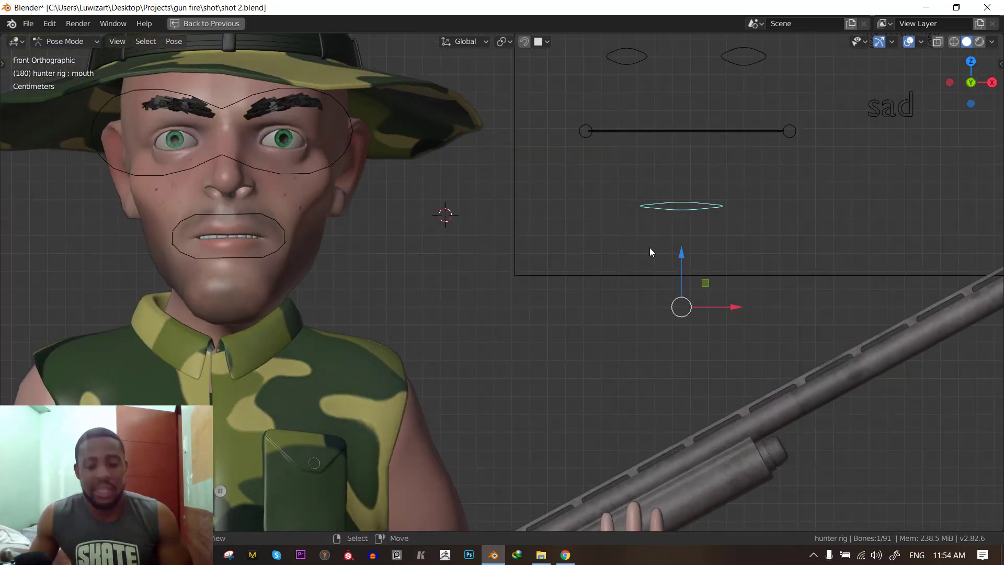
key("g")
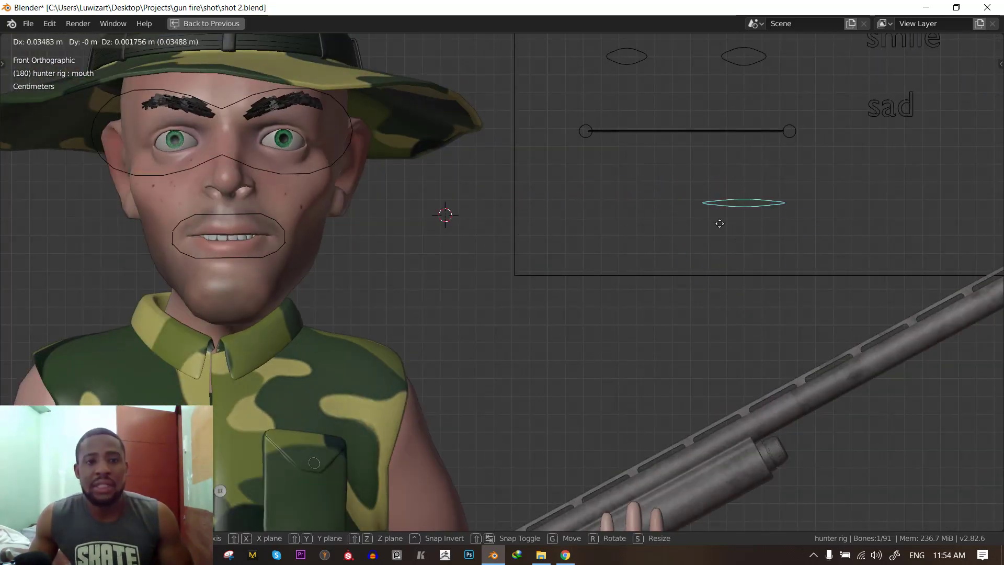
right_click(677, 222)
key("g")
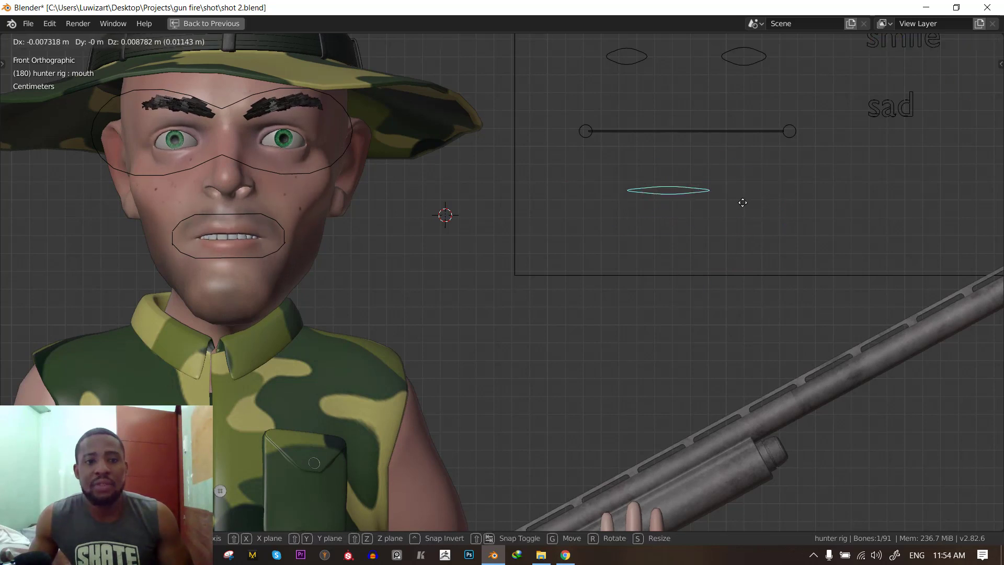
right_click(706, 230)
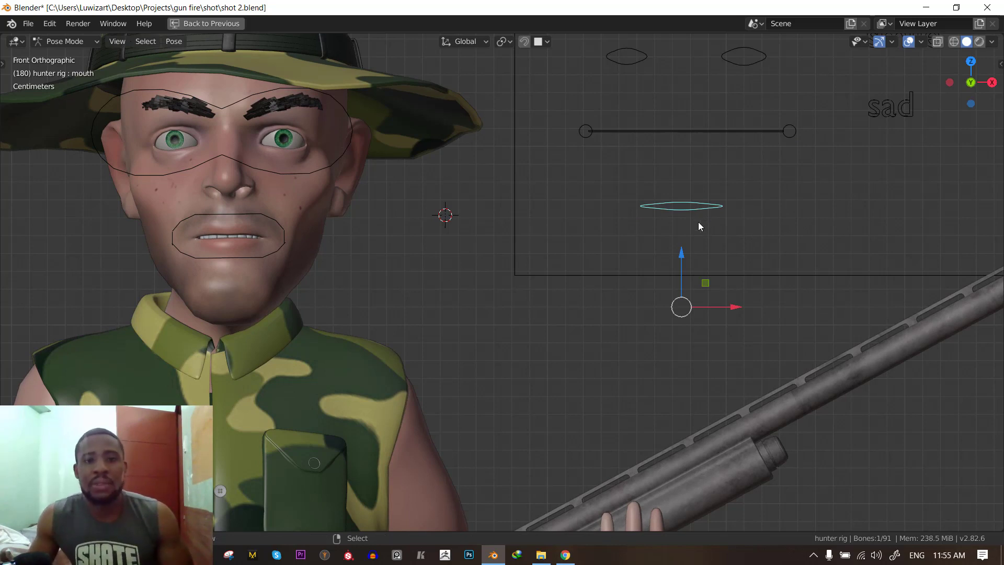
- Try sliding the chicks control on the facial control board sideways
middle_click_drag(770, 168, 757, 193, "shift")
left_click(723, 161)
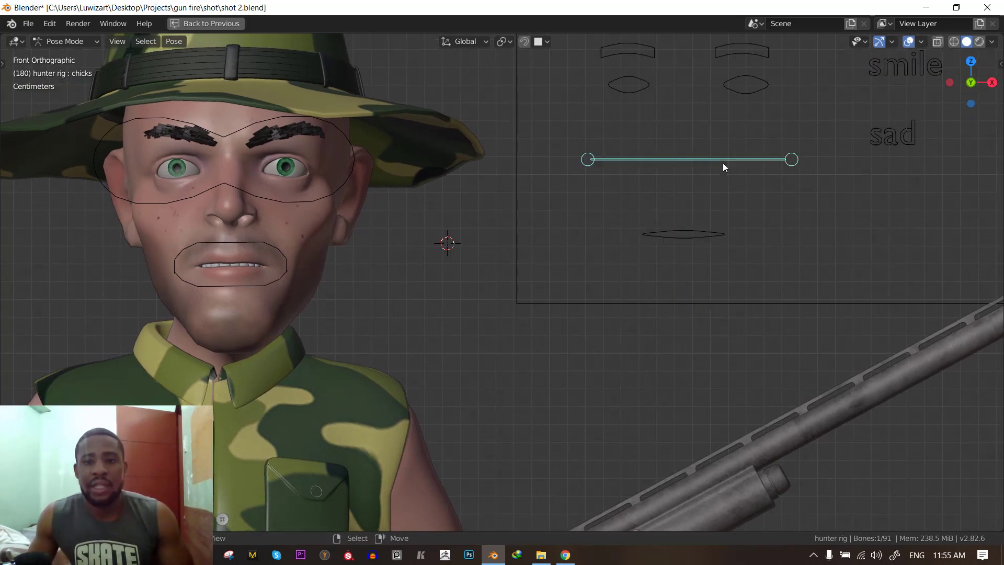
key("g")
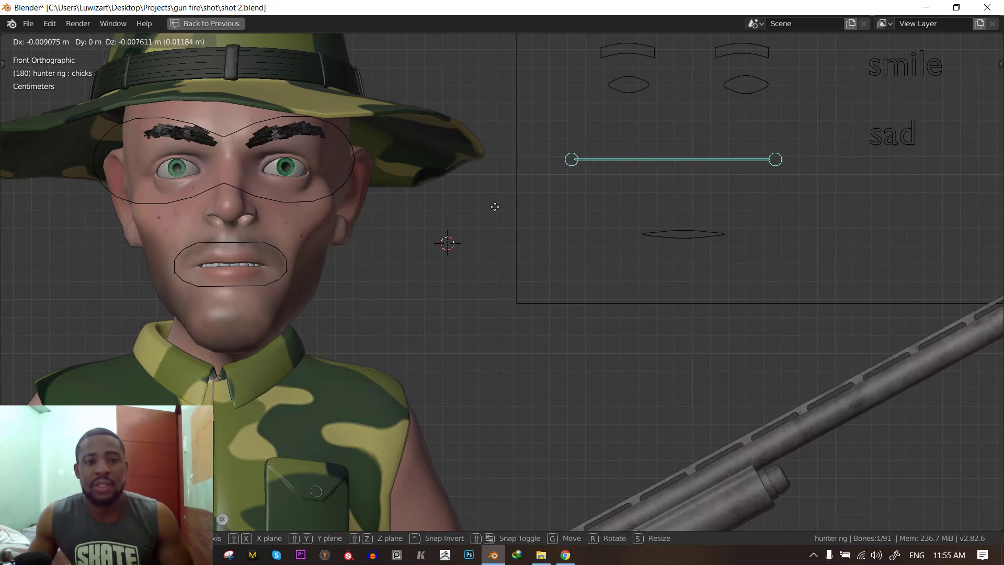
right_click(846, 159)
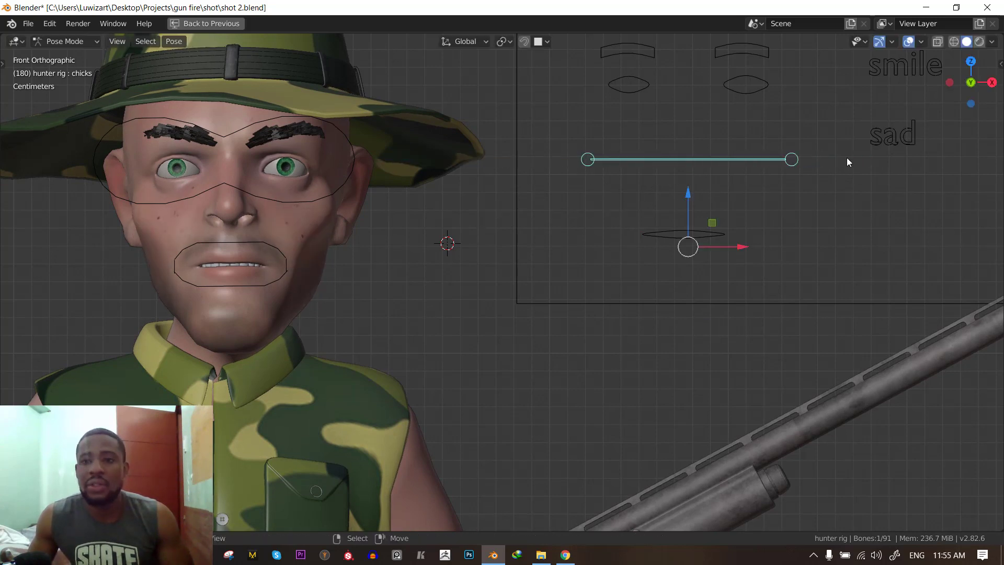
- Try moving the eyes control and the brows control on the facial control board vertically
left_click(723, 87)
key("g")
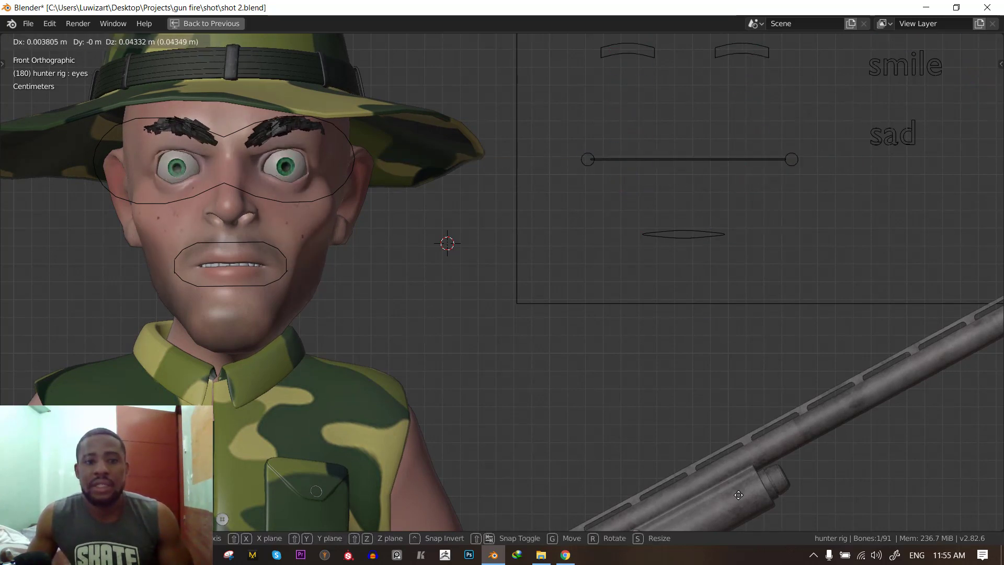
left_click(738, 495)
left_click(724, 55)
key("g")
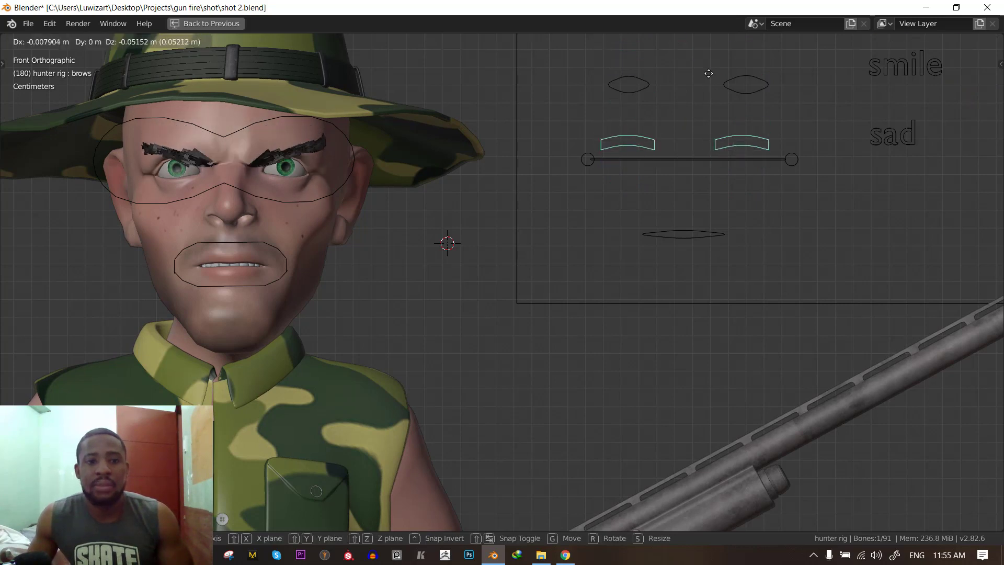
right_click(733, 52)
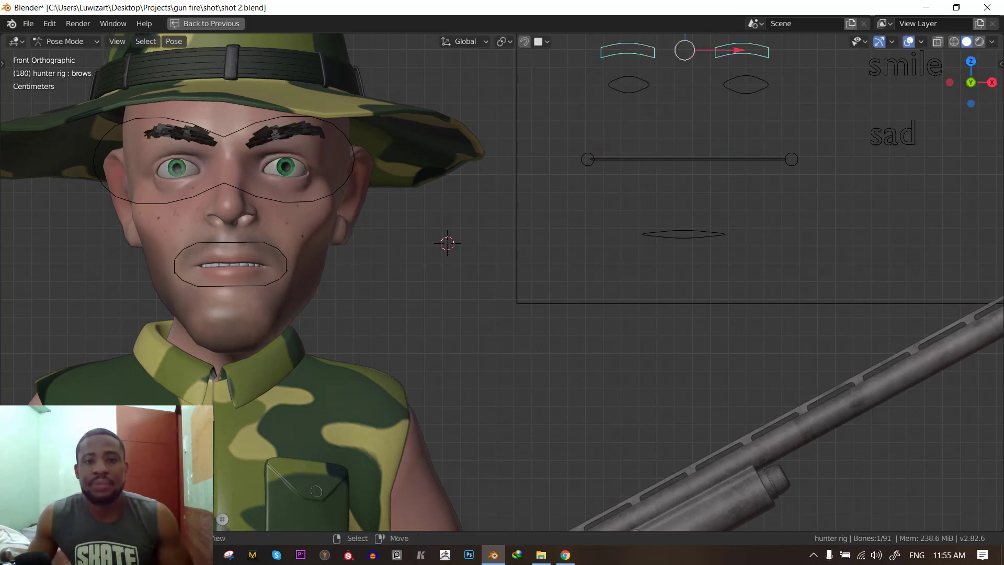
left_click(685, 562)
scroll(748, 487, "down", 1)
left_click_drag(809, 163, 802, 177, "alt")
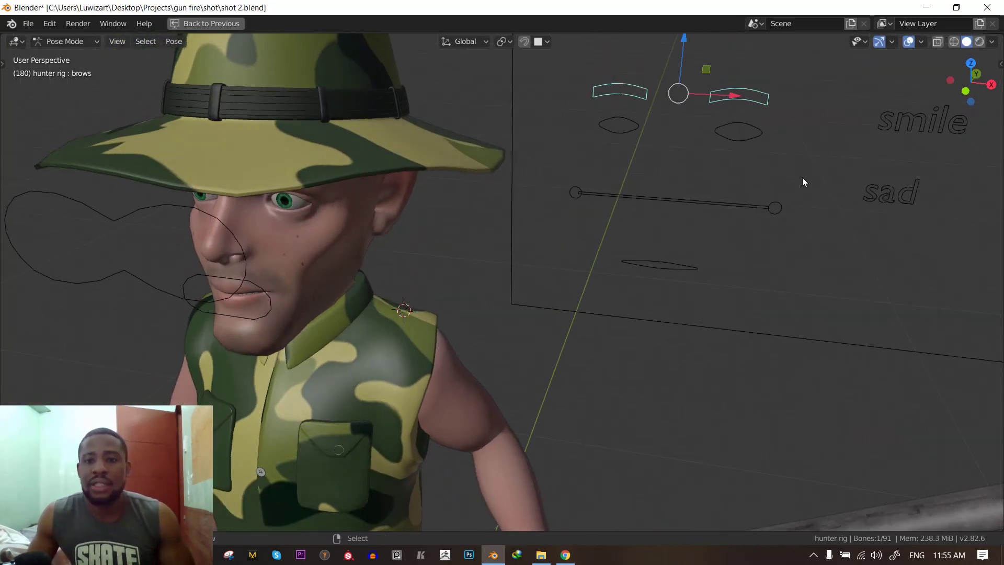
- Try sliding the smile control on the facial control board sideways with the face viewed from the front
key("KP_1")
key("alt+a")
middle_click_drag(845, 109, 797, 129, "shift")
left_click(797, 129)
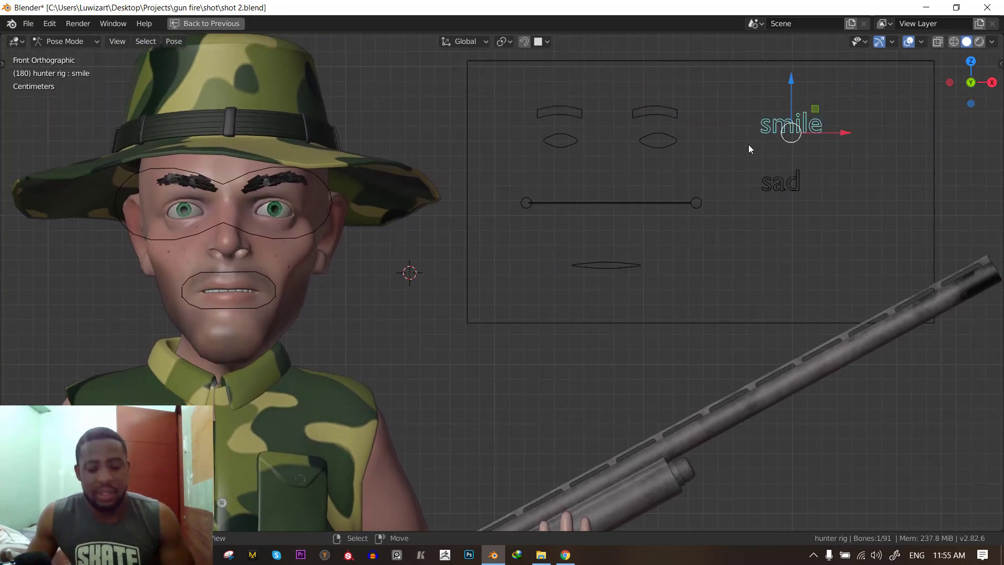
key("g")
right_click(797, 151)
- Try sliding the sad control on the facial control board sideways
left_click(780, 182)
key("g")
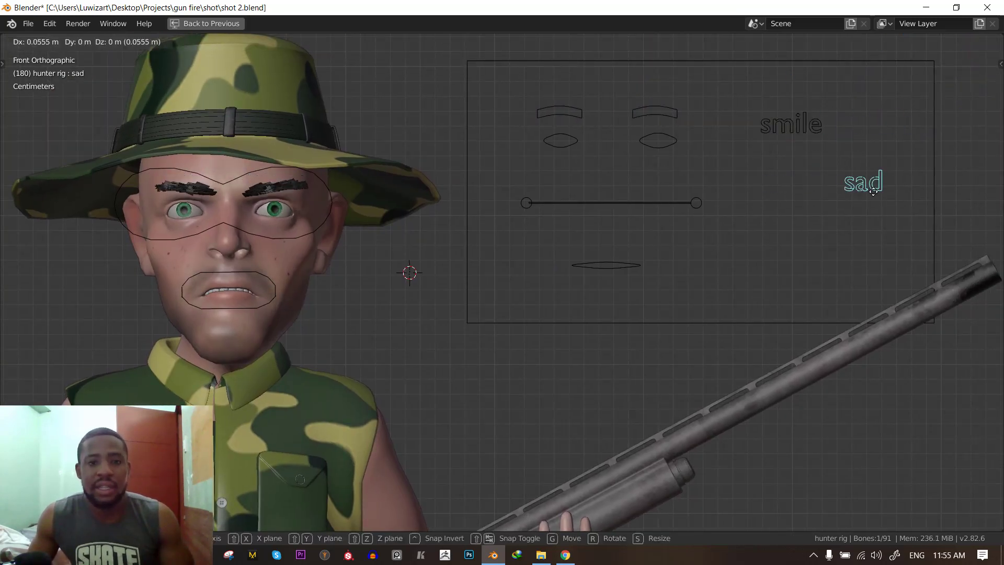
left_click(844, 189)
- Try shifting the smile and sad controls alternately to blend the two mouth expressions
left_click(774, 126)
key("g")
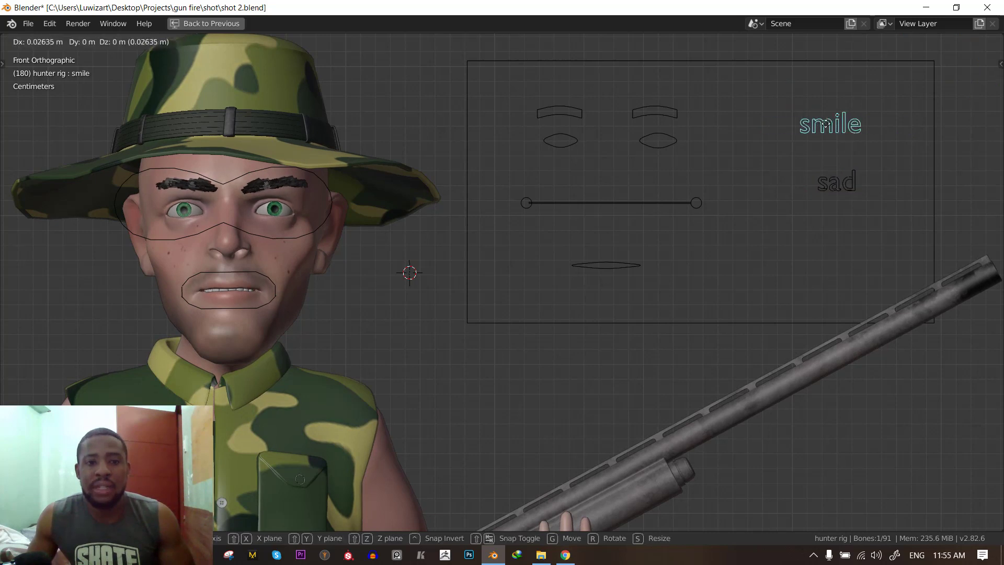
right_click(822, 129)
left_click(825, 178)
key("g")
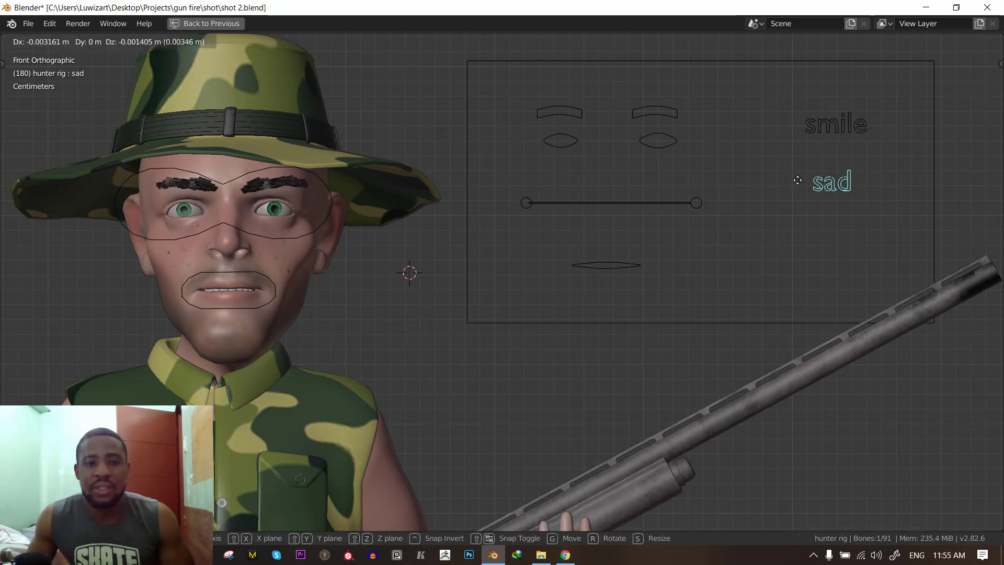
left_click(815, 157)
left_click(824, 128)
key("g")
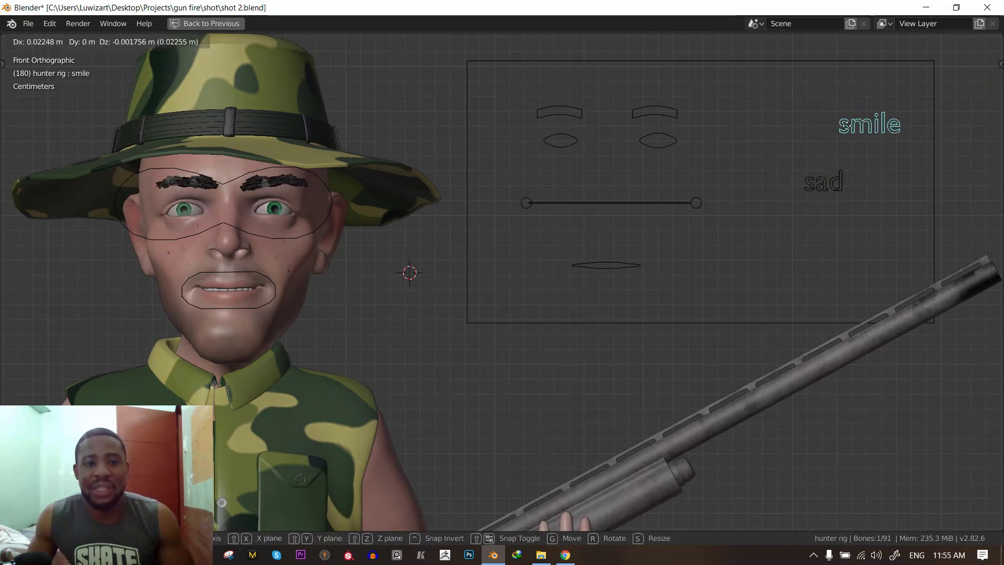
right_click(858, 128)
left_click(829, 190)
key("g")
right_click(855, 183)
- Reset the positions of all visible facial rig controls
key("a")
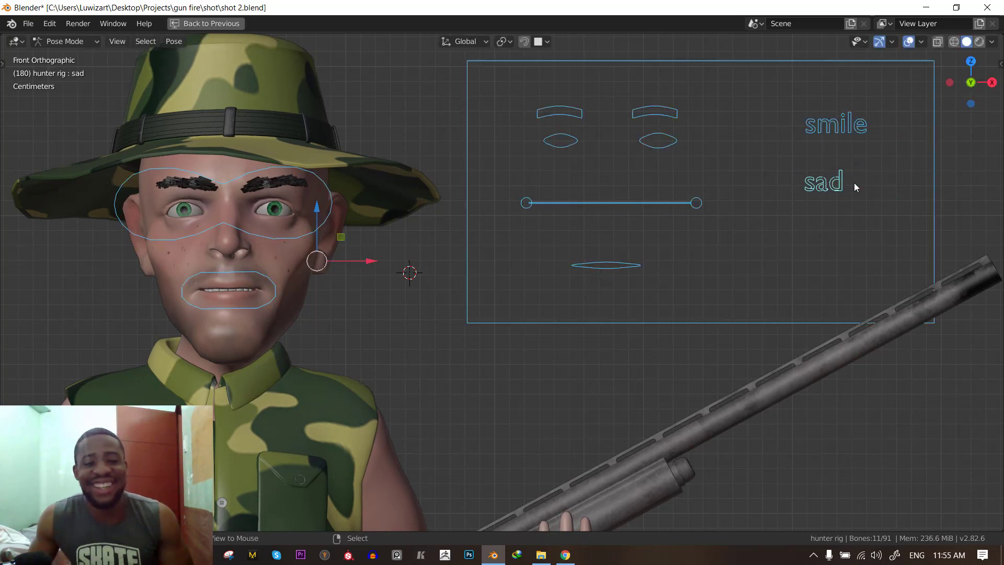
key("g")
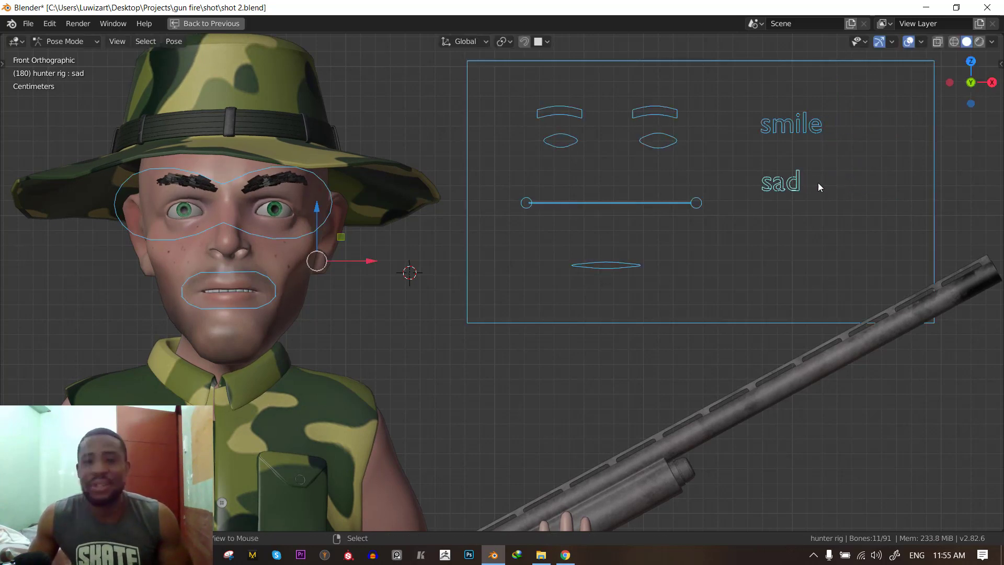
left_click(323, 242)
- Restore the full animation workspace and set the playback range to frames 330 through 398
scroll(366, 224, "down", 5)
key("ctrl+space")
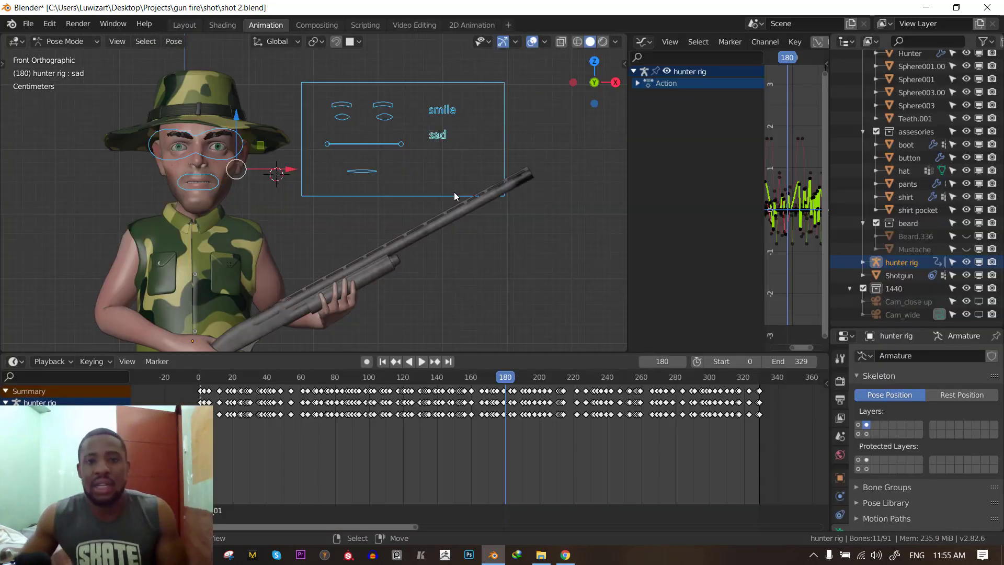
middle_click_drag(583, 437, 491, 435)
left_click(663, 419)
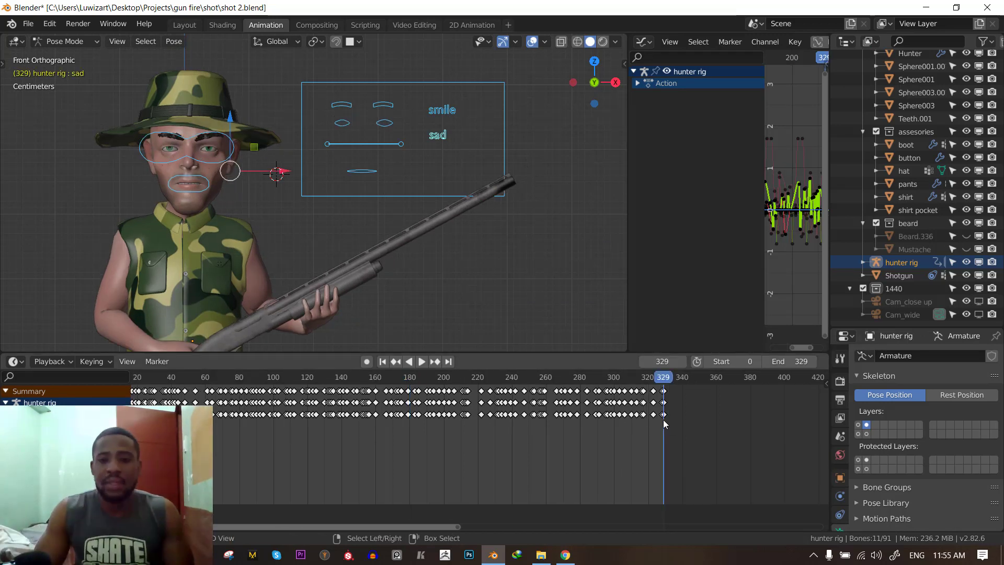
key("ctrl+Home")
scroll(642, 432, "down", 4, "ctrl")
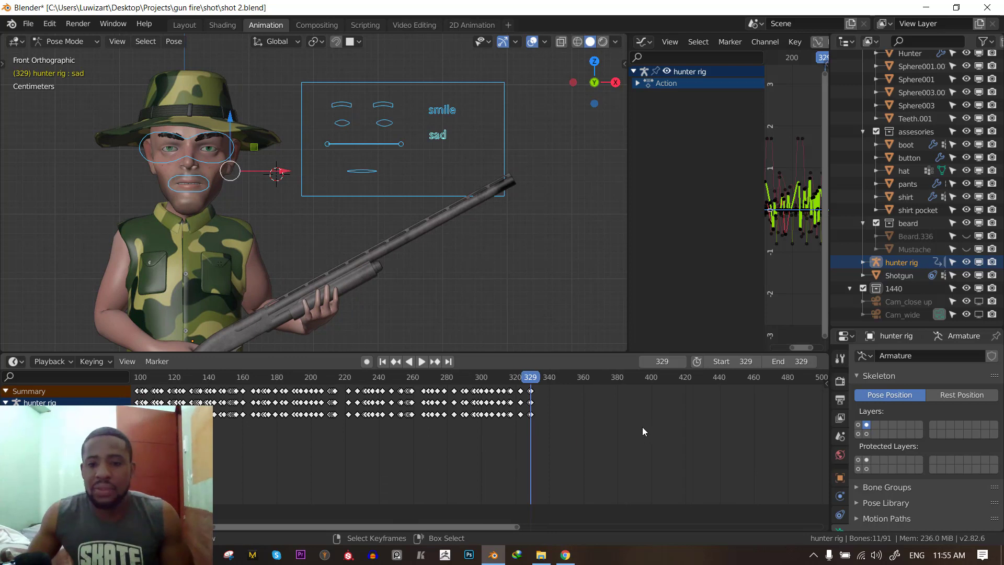
left_click(649, 425)
key("ctrl+Home")
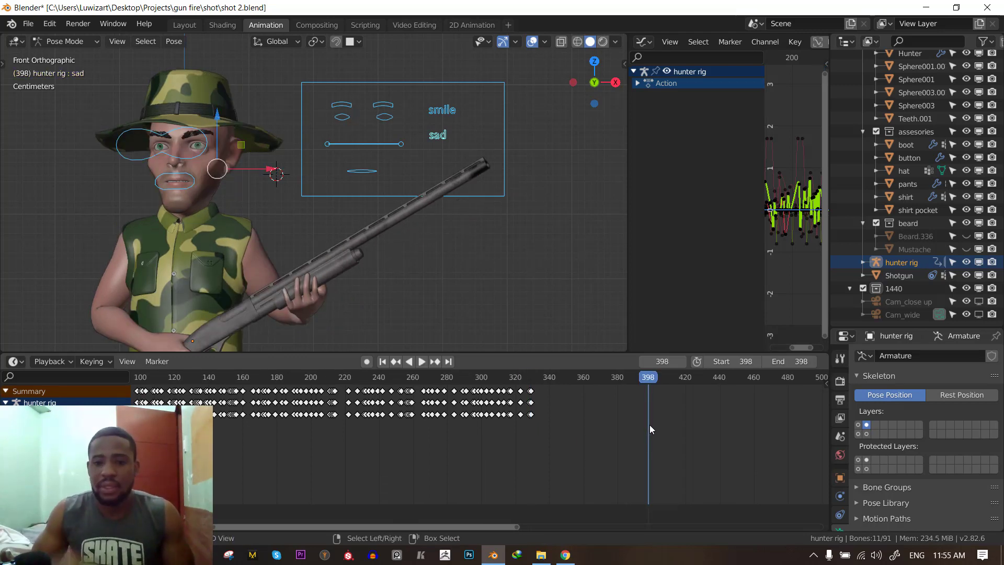
left_click(532, 424)
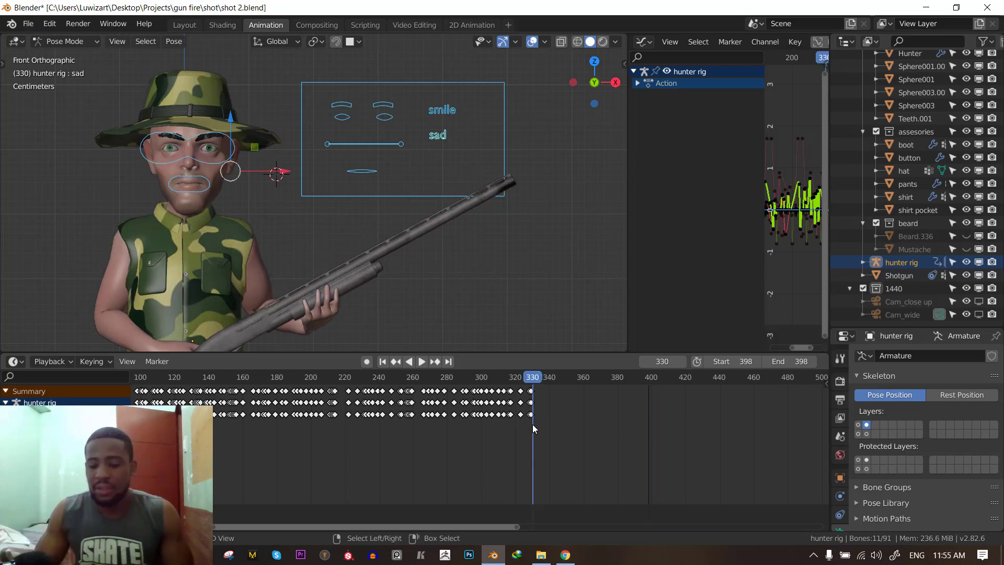
key("ctrl+Home")
- Play back the range from frame 330 and examine the hunter's head movement and face from several angles
scroll(325, 271, "up", 5)
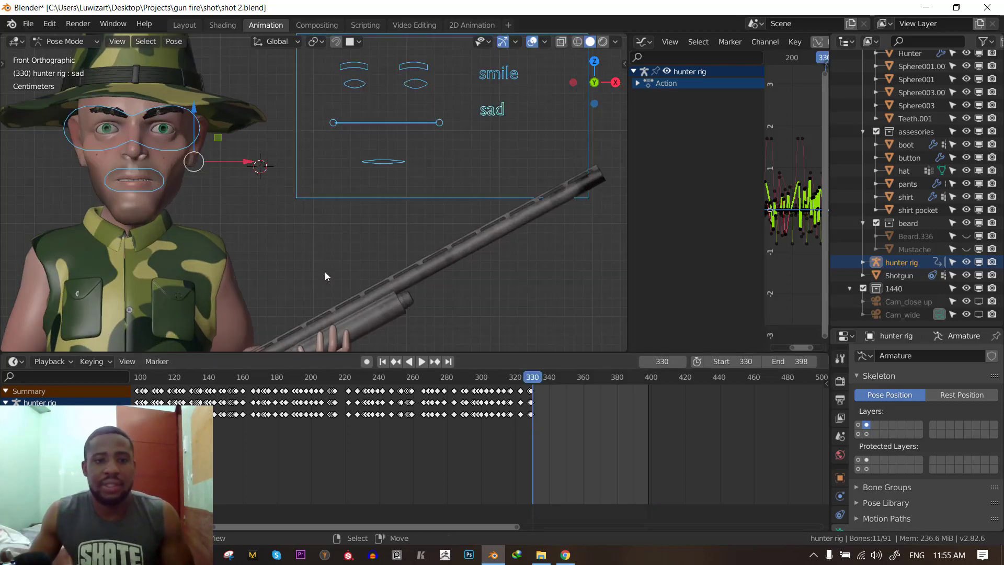
key("space")
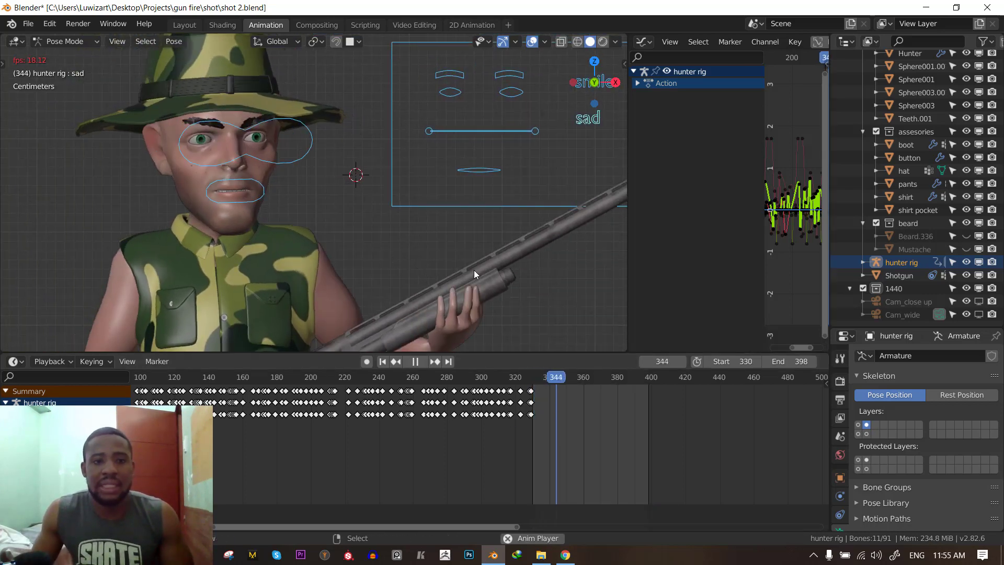
scroll(474, 270, "down", 3)
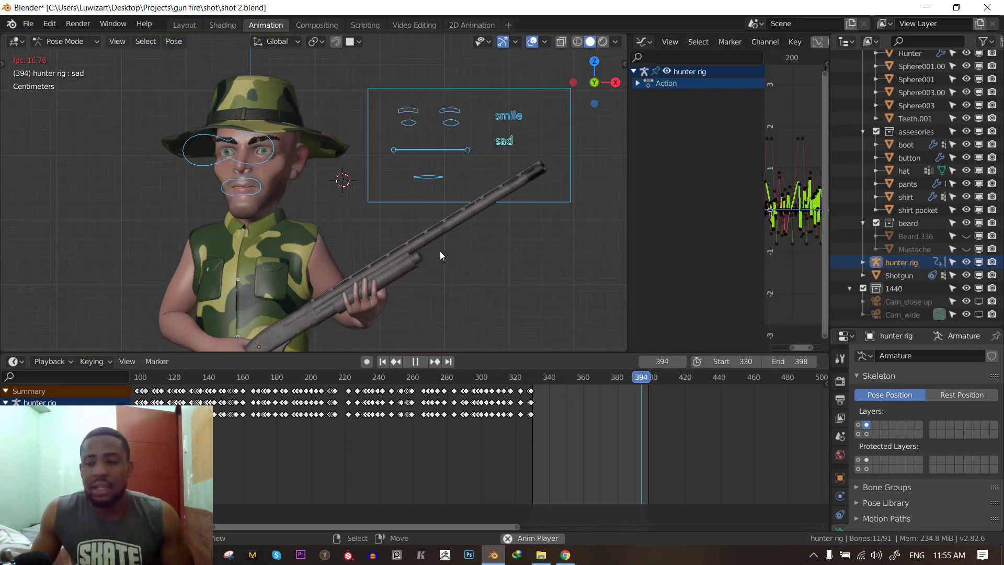
middle_click_drag(441, 251, 388, 253)
key("ctrl+space")
scroll(462, 281, "up", 5)
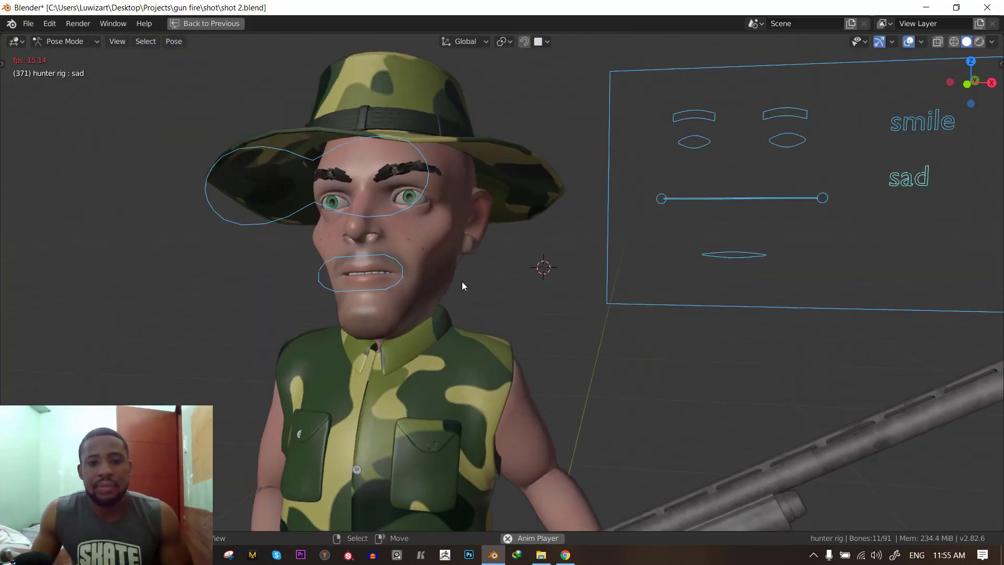
scroll(447, 293, "down", 5)
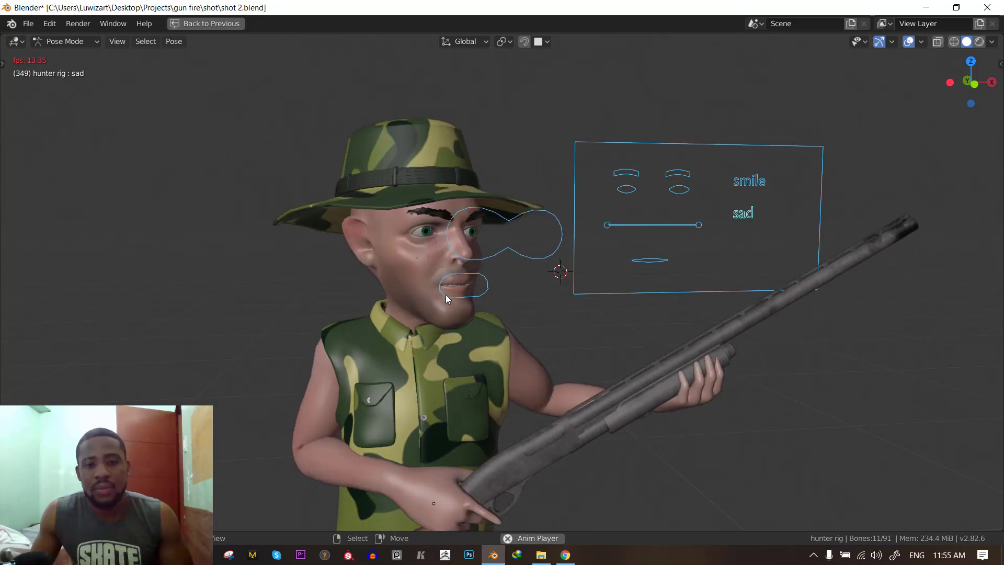
key("KP_1")
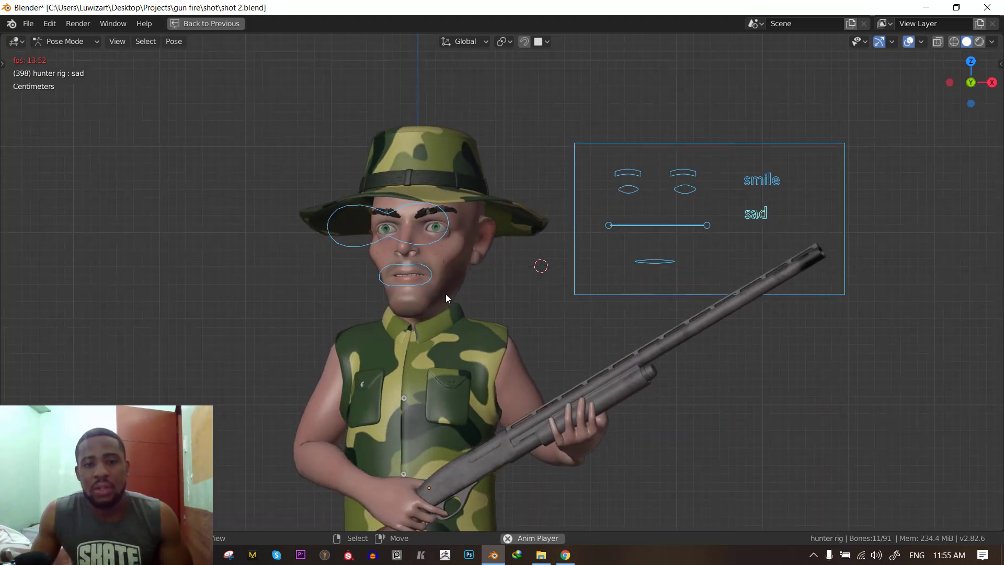
key("space")
key("ctrl+space")
key("space")
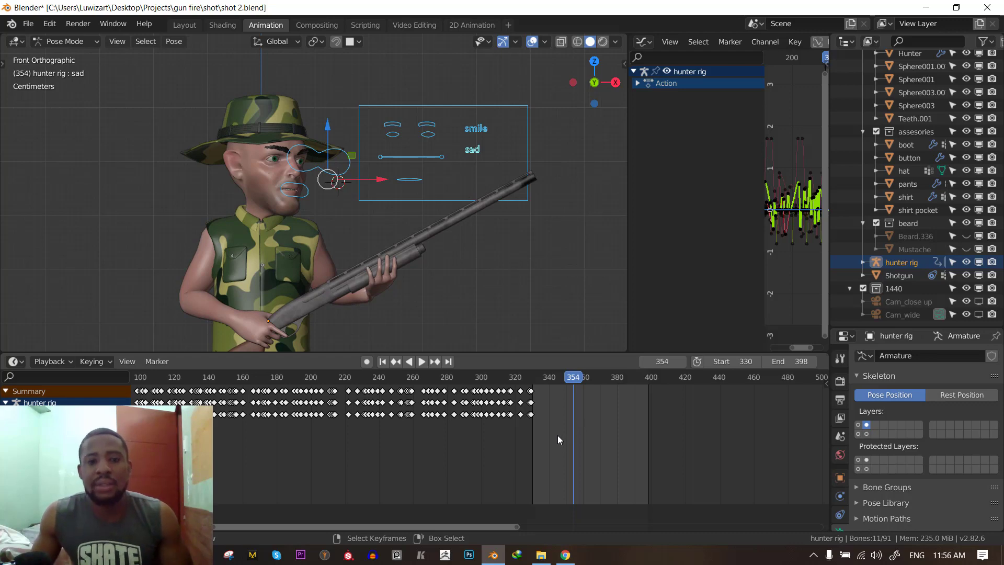
- Shorten the playback range to end at frame 385 and preview the animation
key("space")
left_click_drag(584, 427, 528, 425)
scroll(488, 272, "up", 2)
key("space")
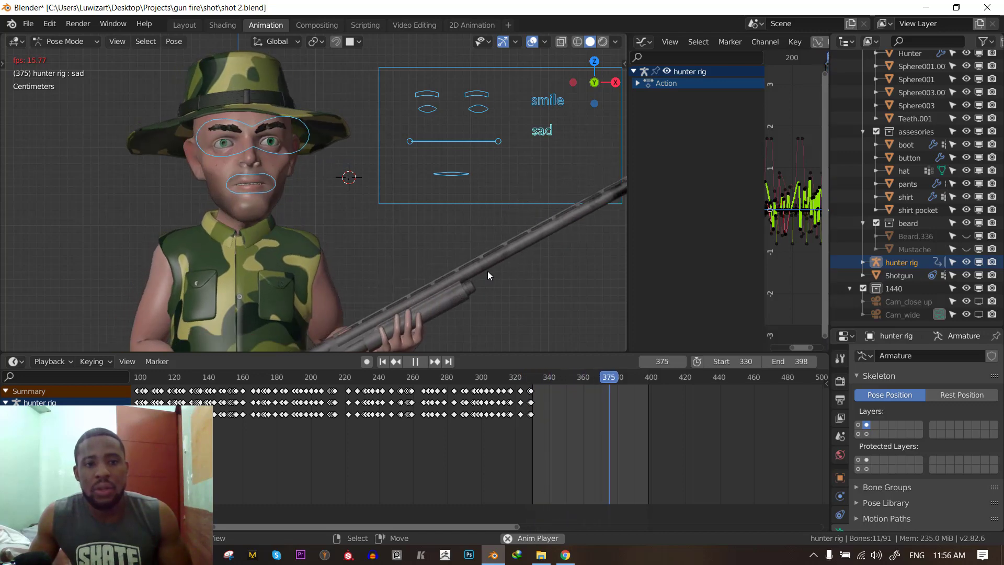
key("space")
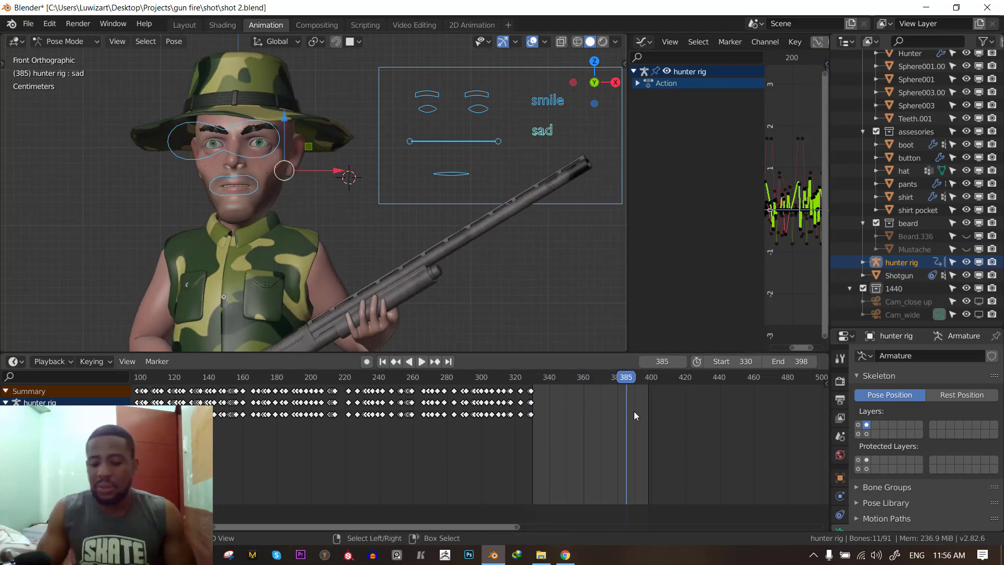
key("ctrl+End")
key("space")
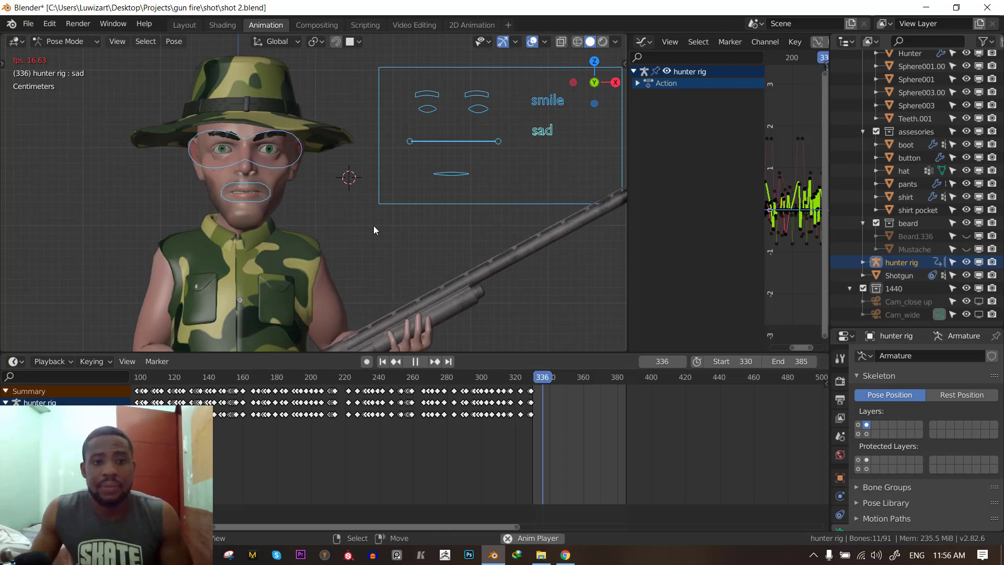
key("space")
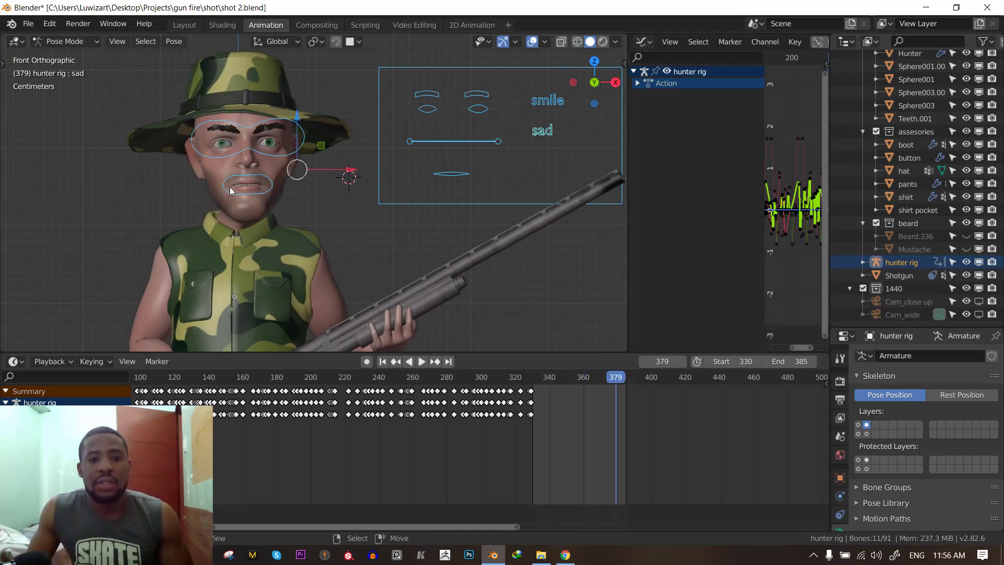
- Isolate the jaw control below the mouth by hiding all other rig controls
left_click(237, 192)
key("shift+h")
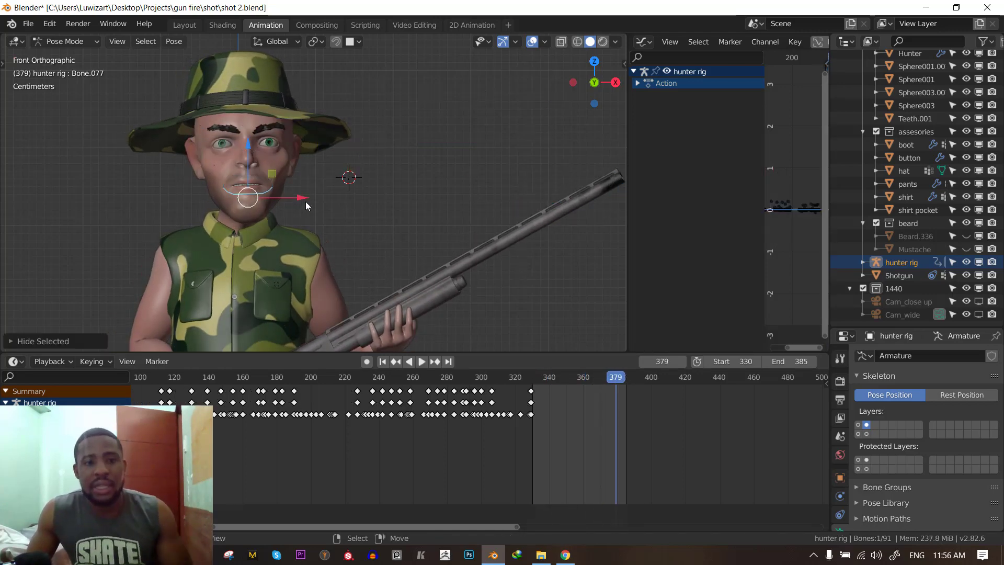
scroll(305, 202, "up", 4)
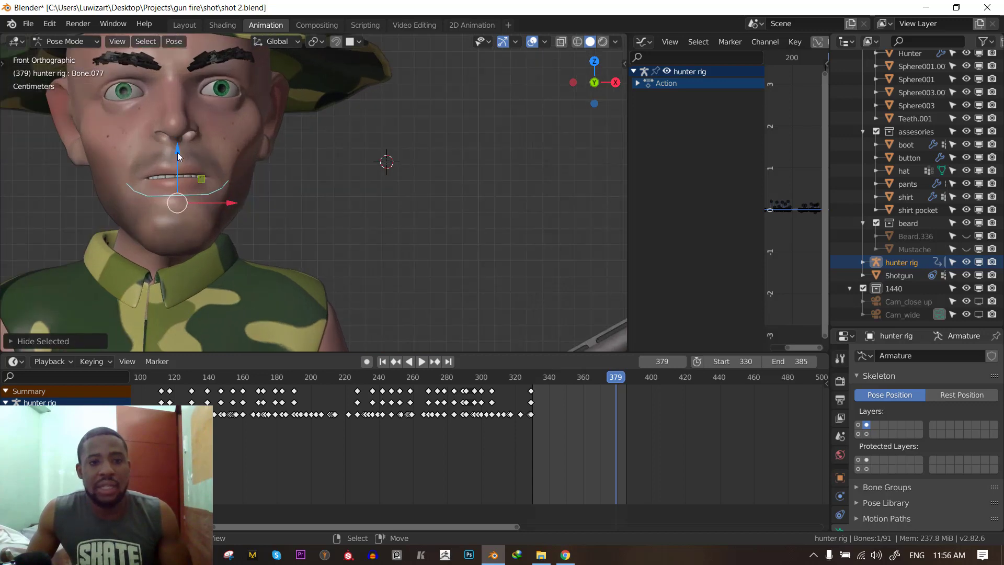
- Try lowering the jaw control slightly to open the mouth, and reset its position
left_click_drag(177, 152, 196, 164)
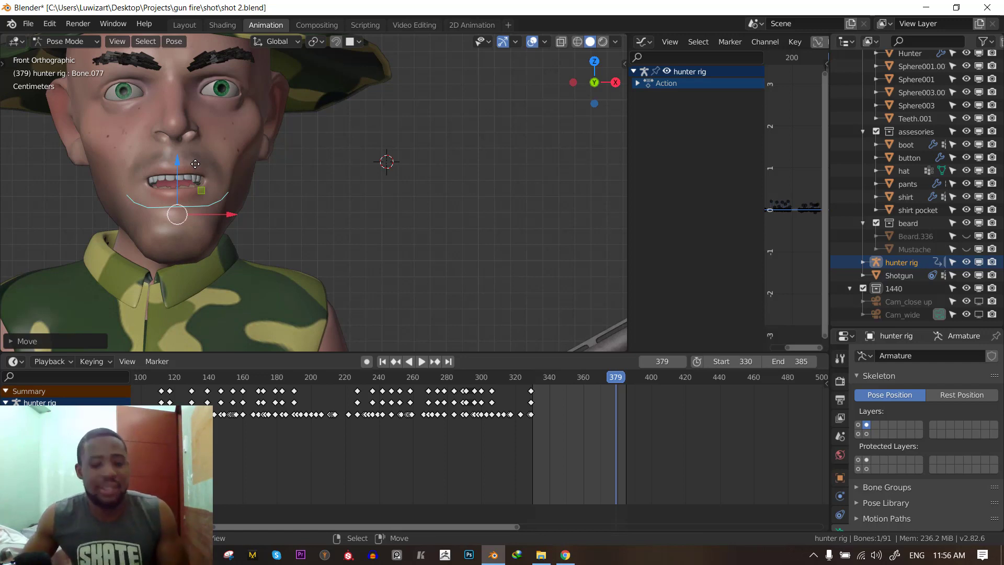
key("alt+g")
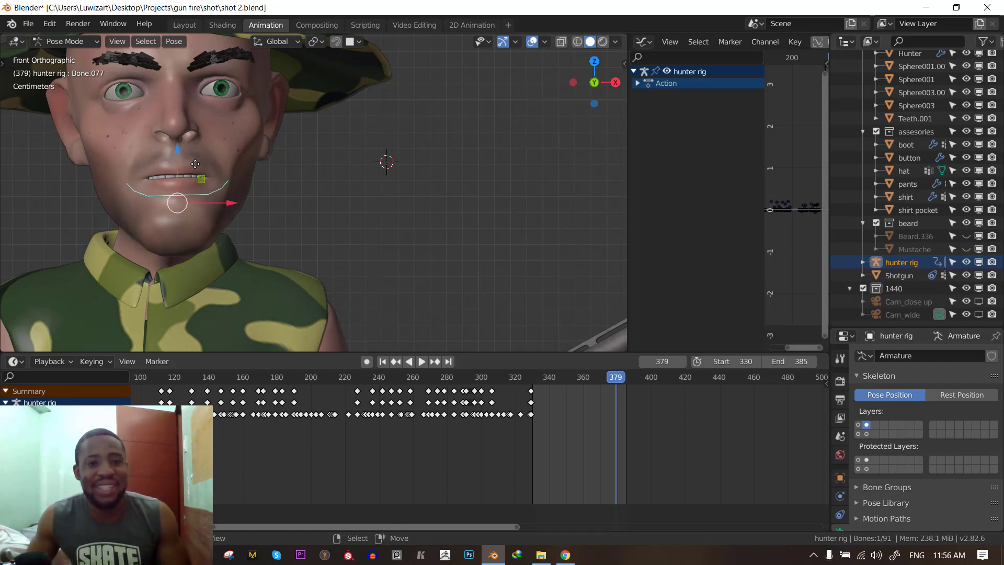
middle_click_drag(216, 202, 264, 180, "shift")
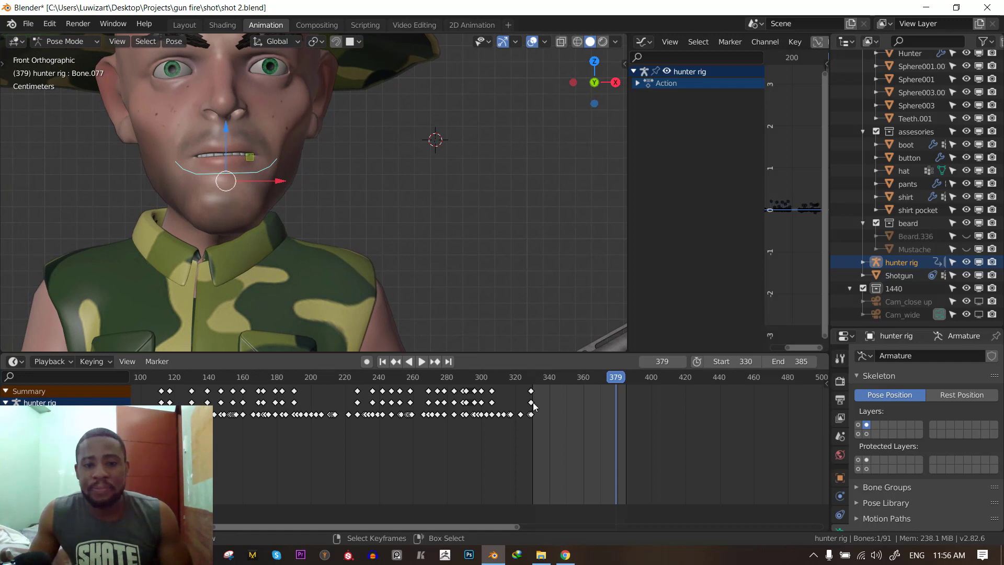
- Go to frame 330 and enable automatic keyframing for posing the jaw control
key("shift+Left")
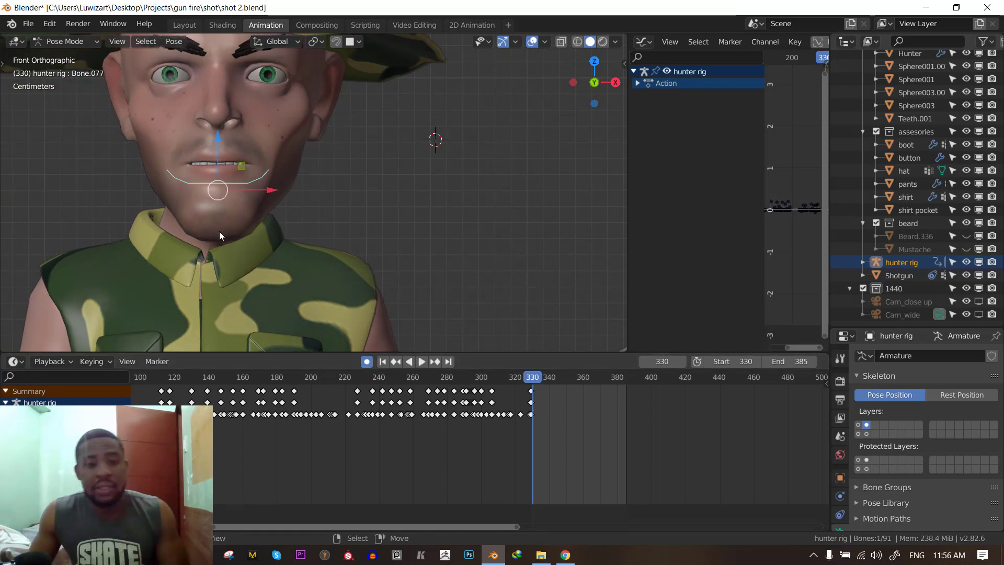
key("g")
right_click(234, 215)
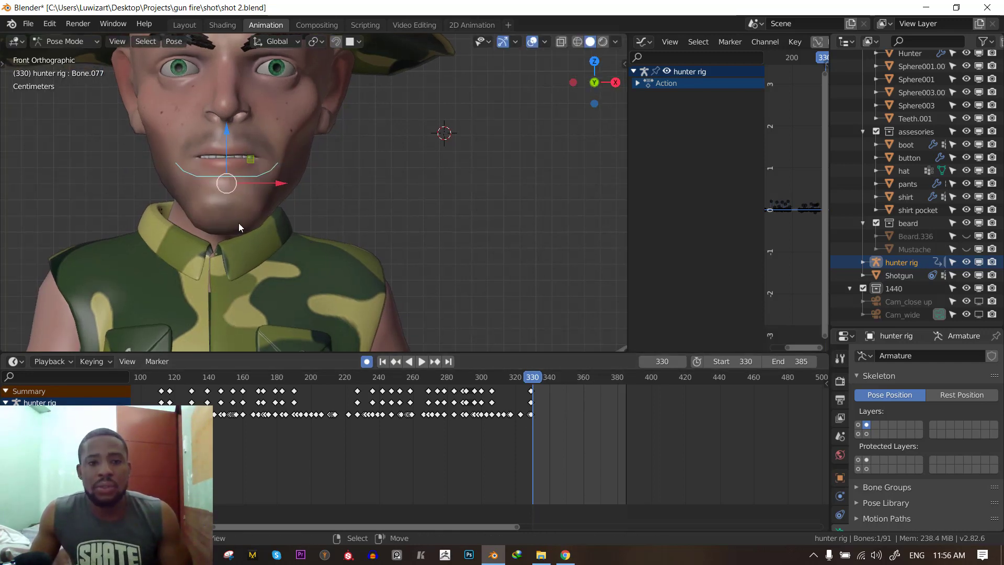
- Lower the jaw control at frame 330 to open the hunter's mouth wide
scroll(238, 223, "up", 2)
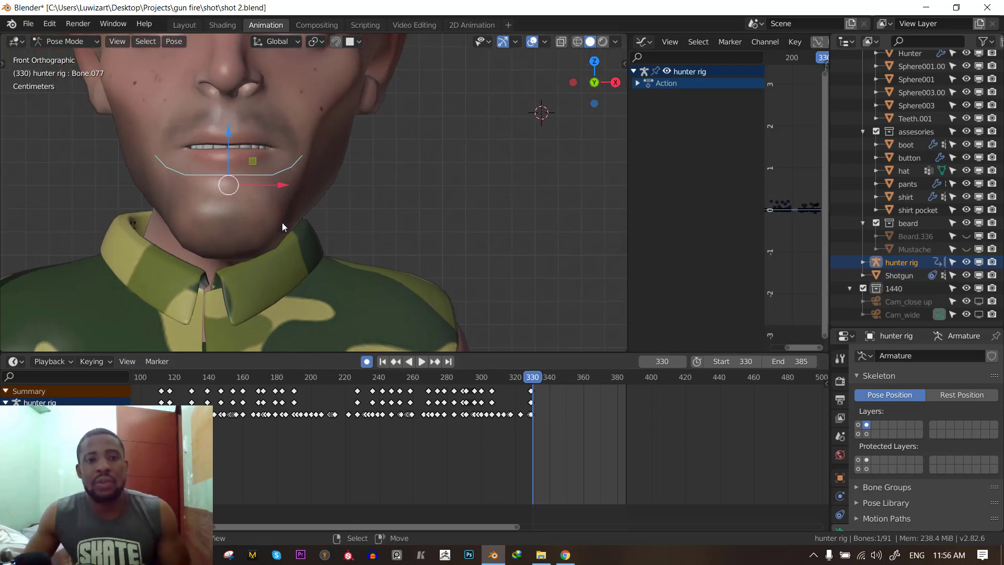
scroll(281, 223, "down", 6)
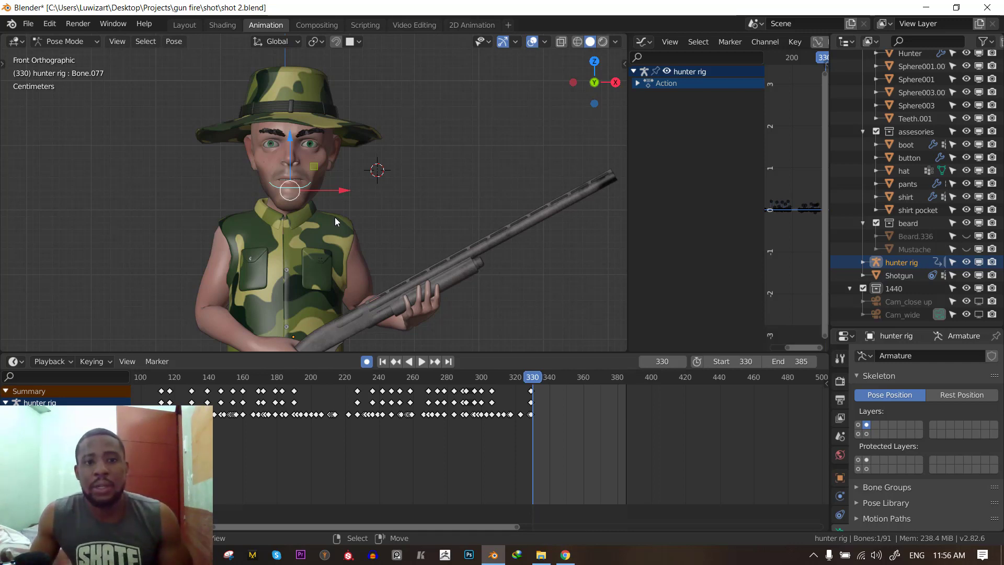
scroll(342, 201, "up", 5)
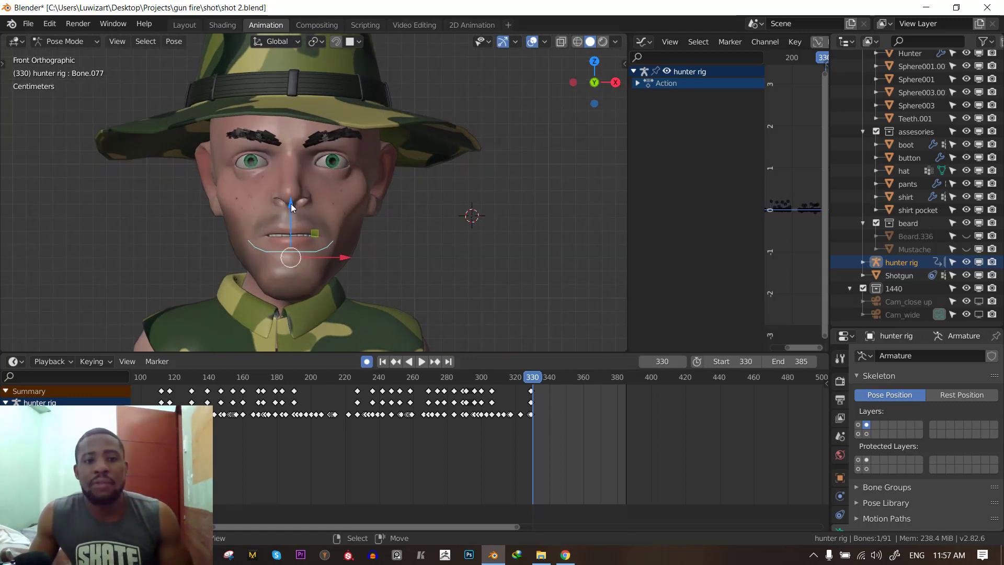
left_click_drag(290, 203, 294, 280)
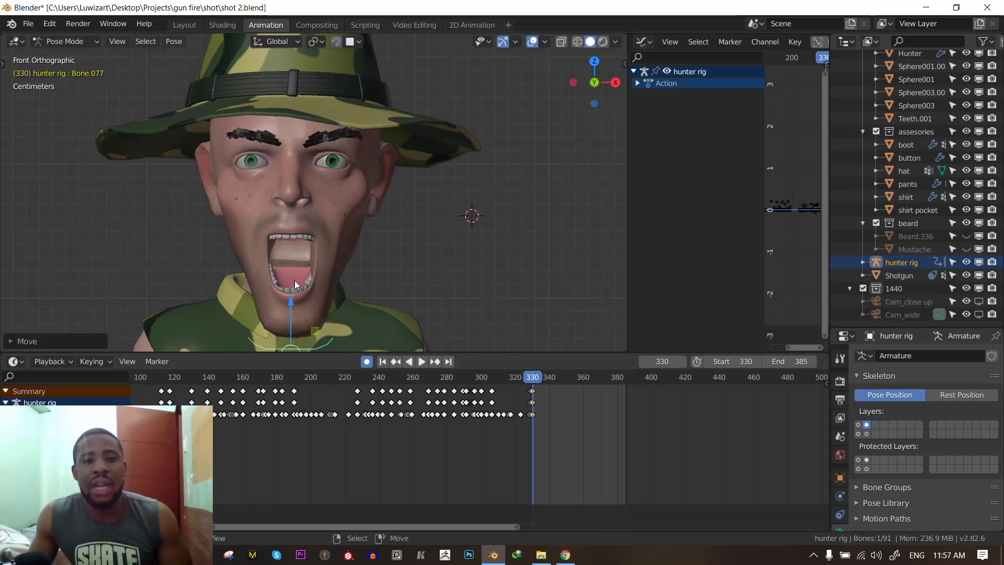
middle_click_drag(294, 281, 285, 206, "shift")
key("KP_1")
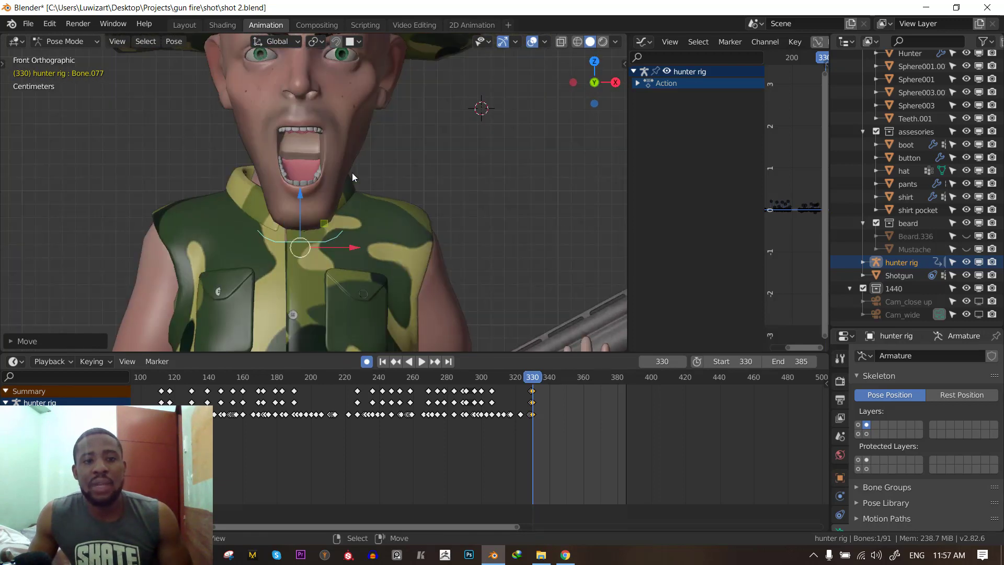
- Reset the jaw control's position at frame 330 and lower it slightly so the mouth is only partly open
scroll(361, 167, "up", 1)
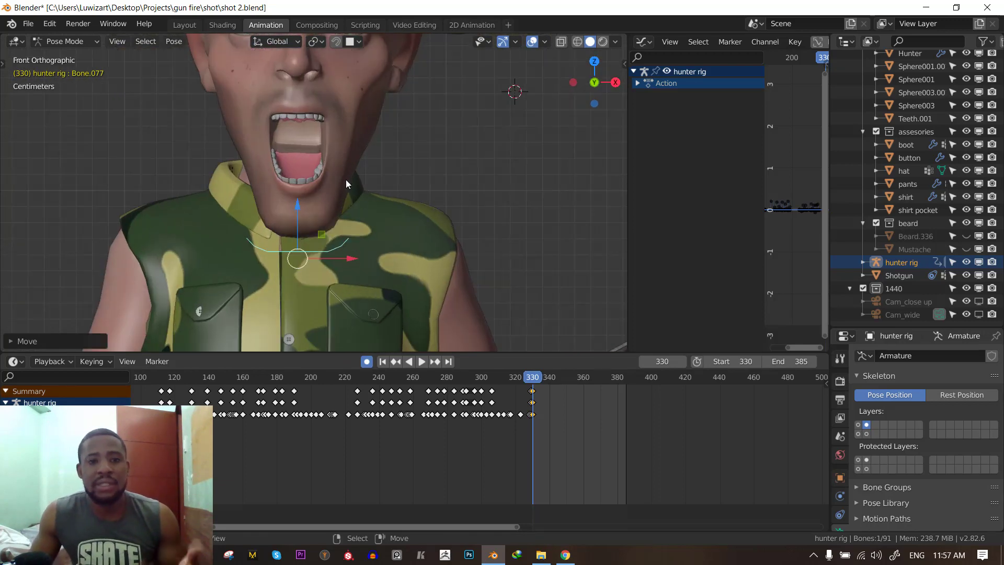
key("alt+g")
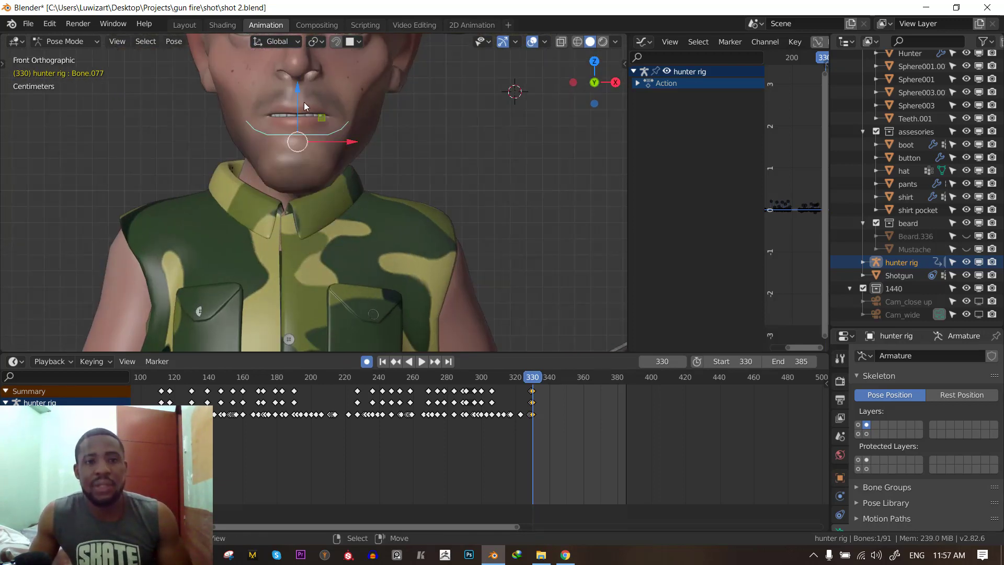
key("g")
key("z")
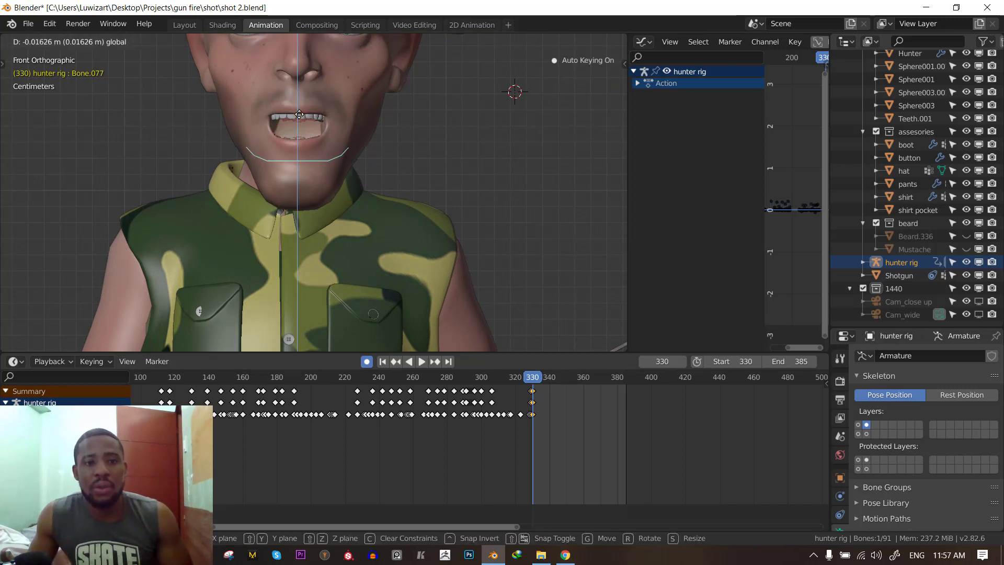
left_click(300, 99)
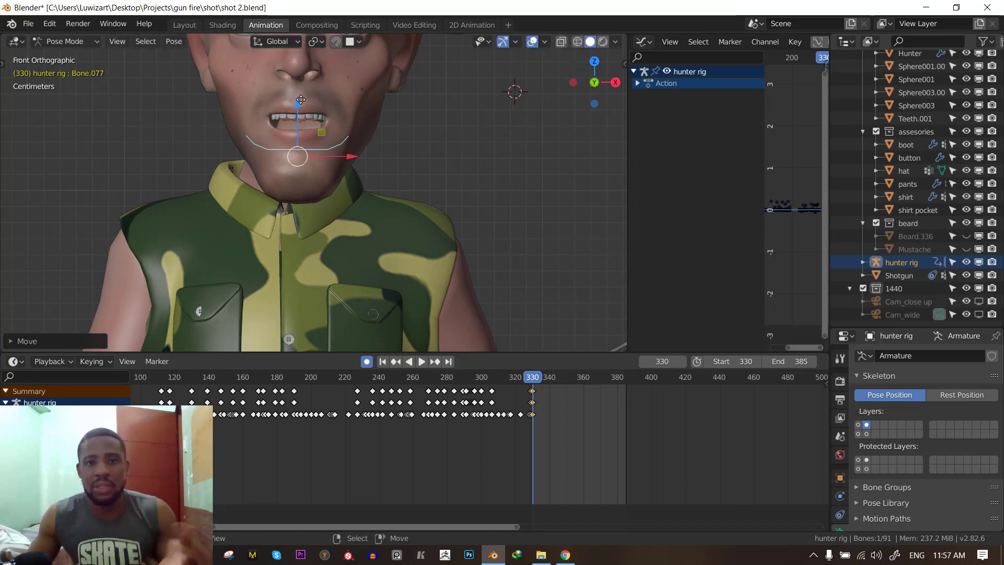
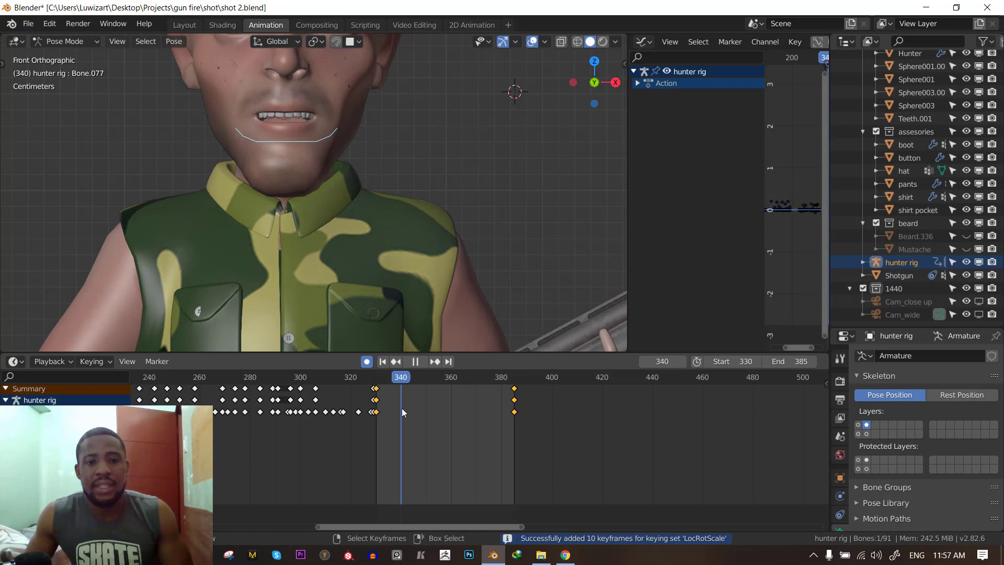
- Keyframe the jaw control's current pose at frame 340, and raise it at frame 348 to close the mouth
key("space")
key("i")
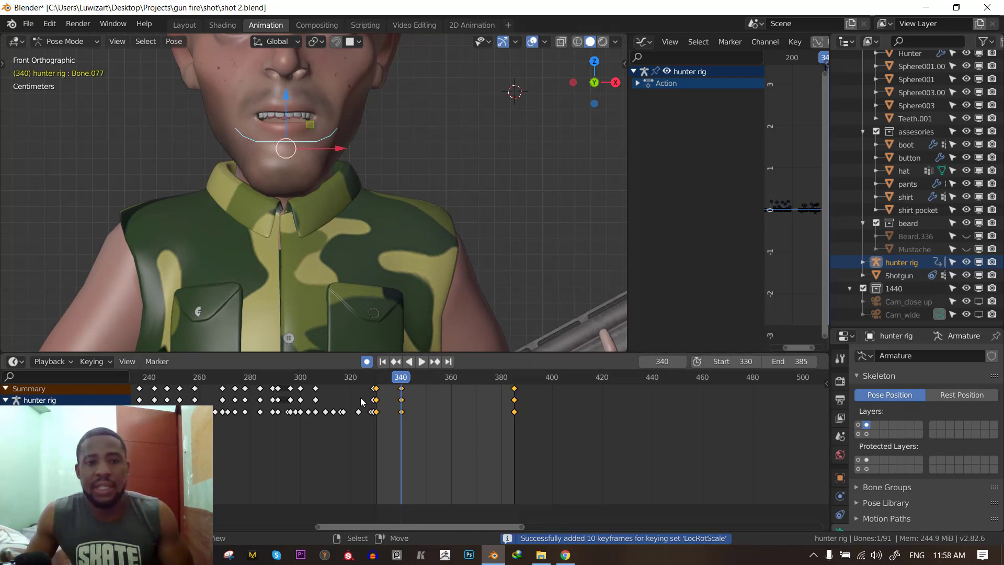
key("space")
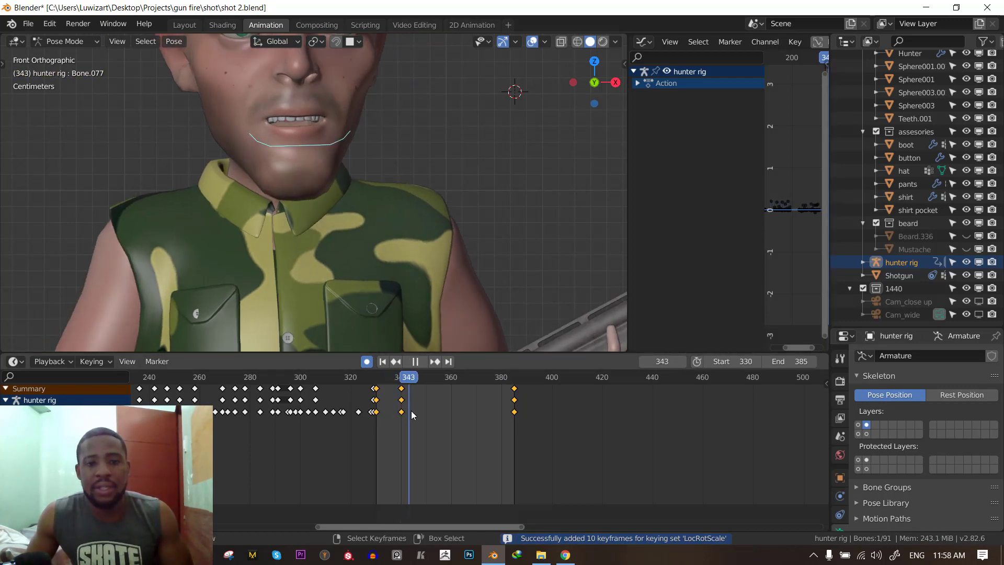
key("space")
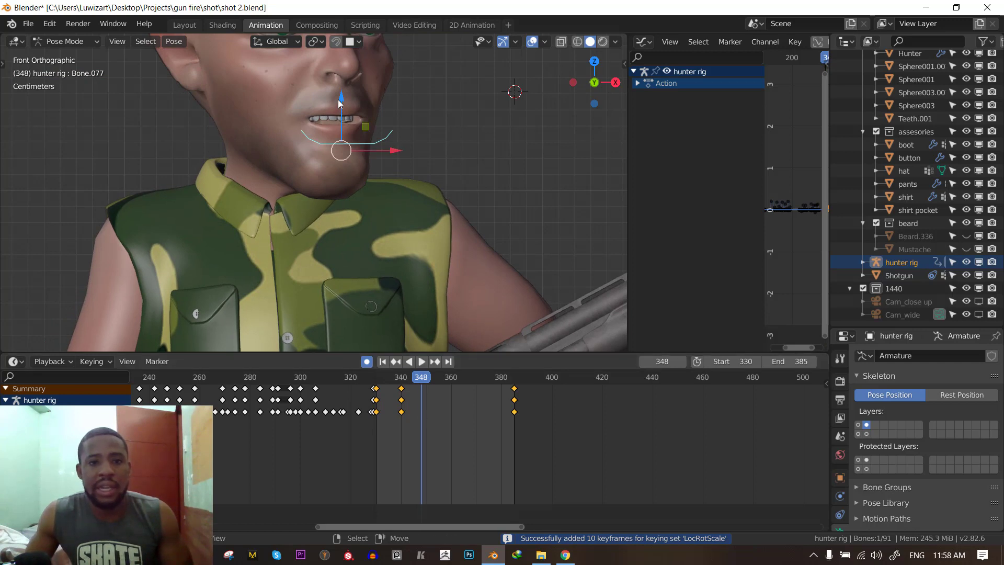
left_click_drag(341, 99, 342, 86)
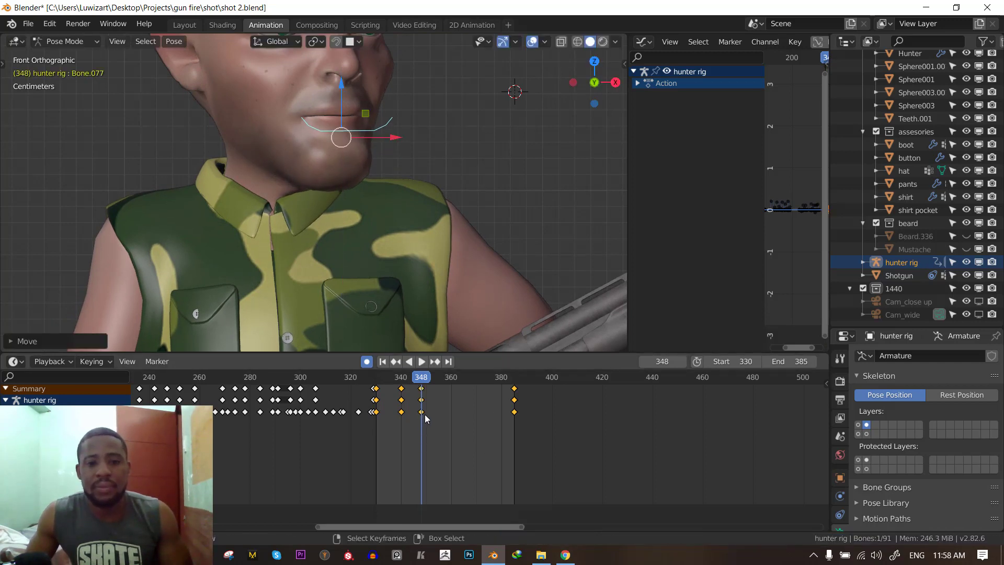
- Lower the jaw control at frame 363 to open the mouth
key("space")
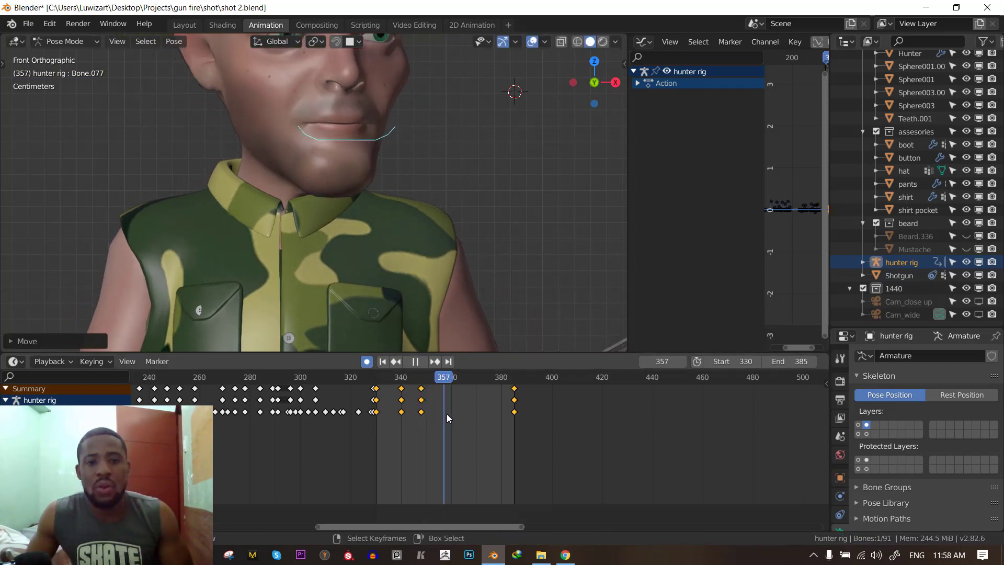
key("space")
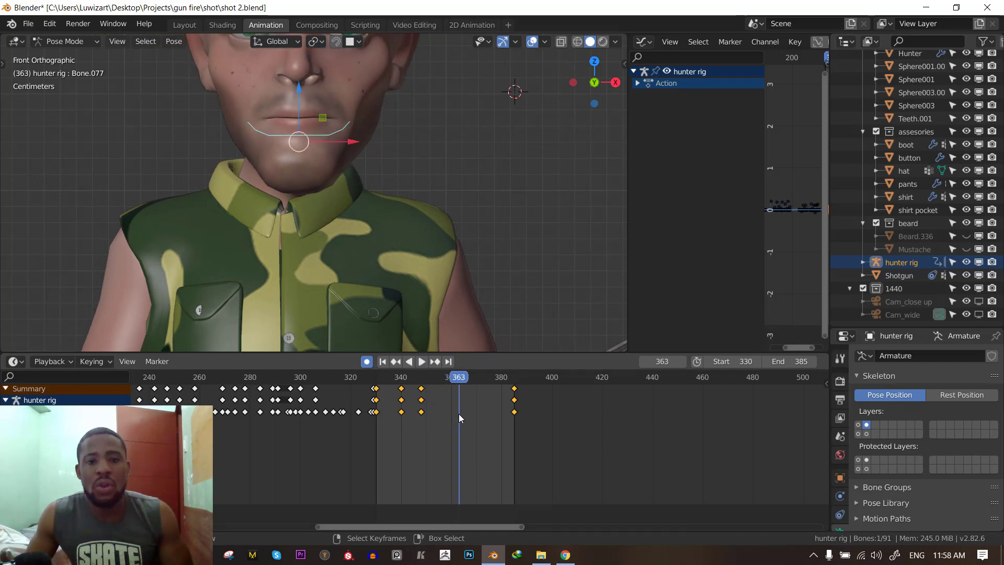
left_click_drag(299, 86, 308, 107)
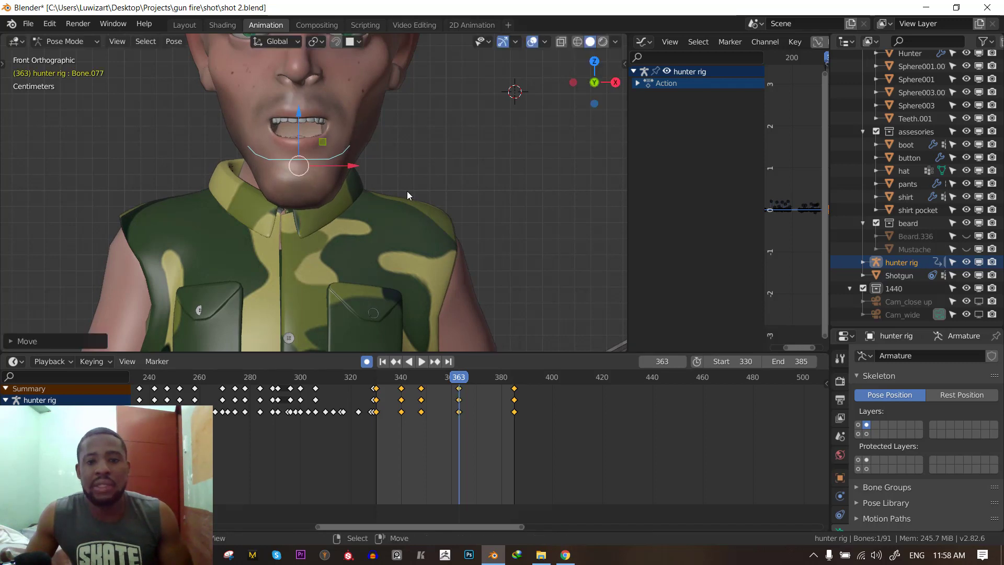
- Duplicate the closed-mouth keyframe from frame 348 to frame 359 so the mouth stays shut until just before it opens
left_click(431, 397)
key("space")
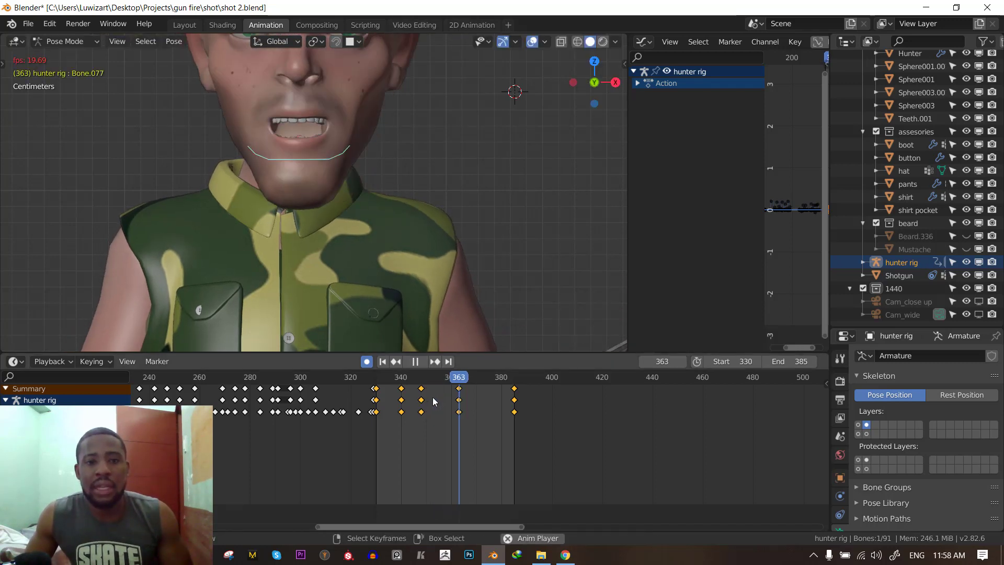
key("space")
left_click(428, 405)
key("space")
key("space")
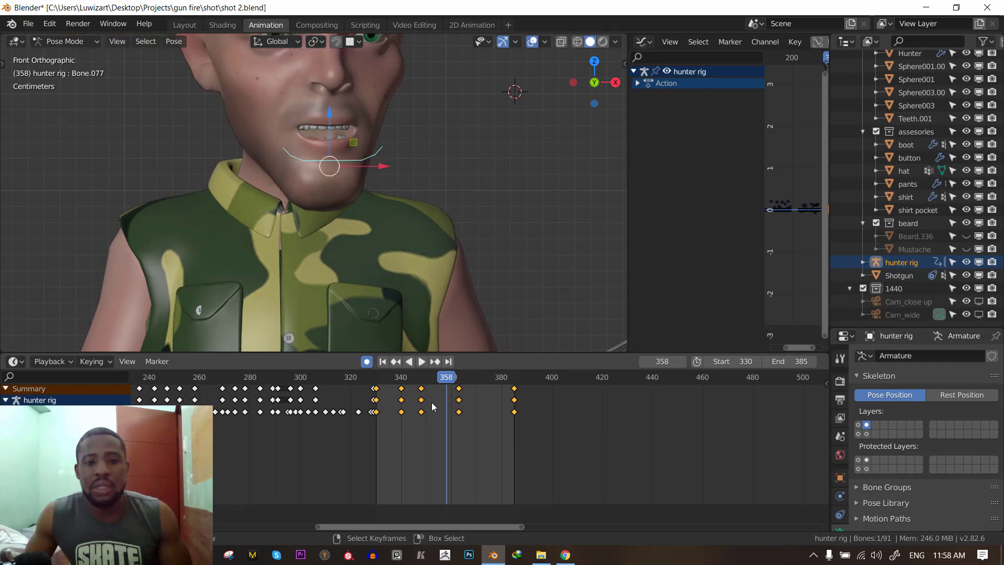
key("shift+d")
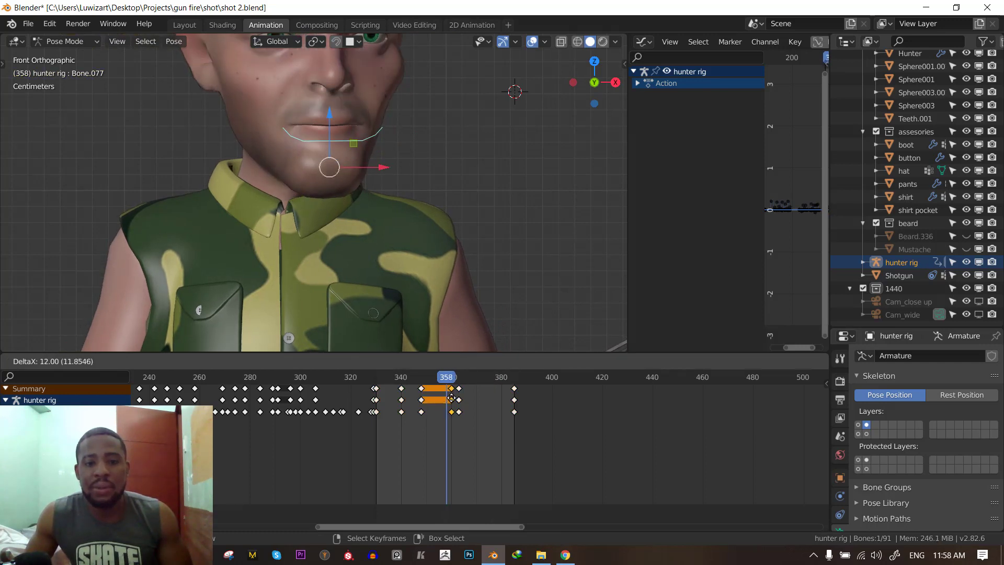
left_click(449, 399)
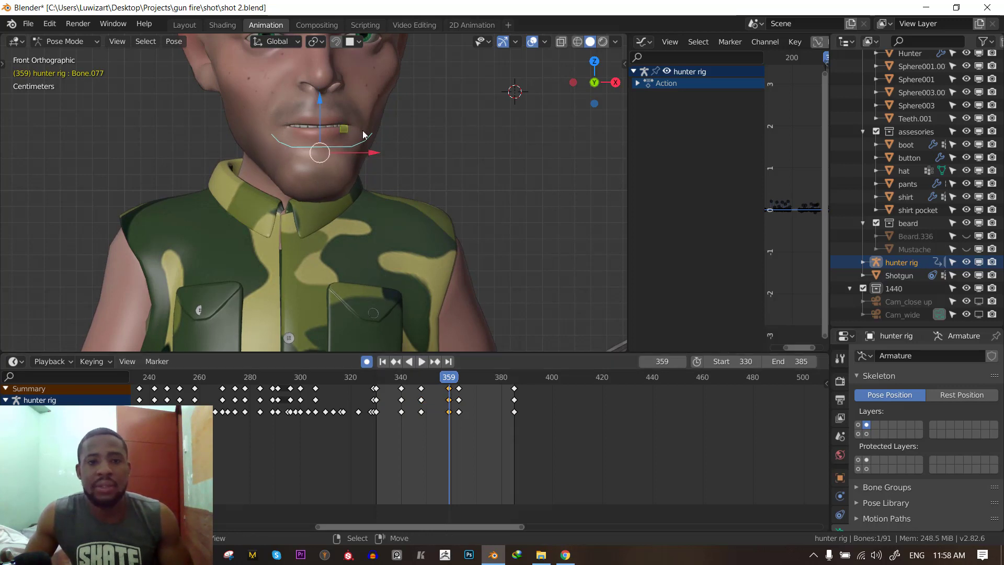
- Raise the jaw control at frame 369 to partly close the mouth
key("space")
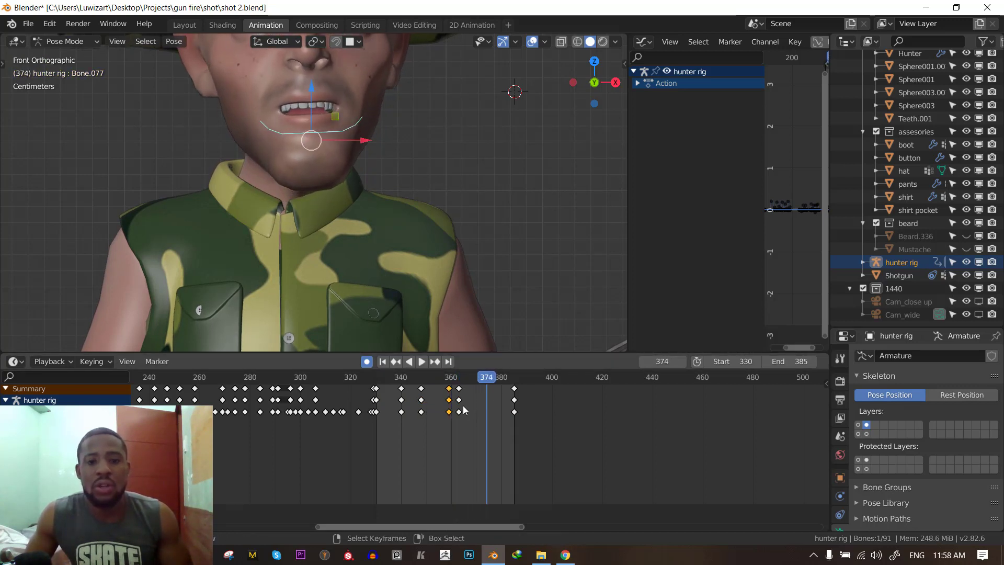
mouse_move(462, 409)
left_mouse_down()
mouse_move(481, 405)
mouse_move(462, 404)
mouse_move(473, 403)
left_mouse_up()
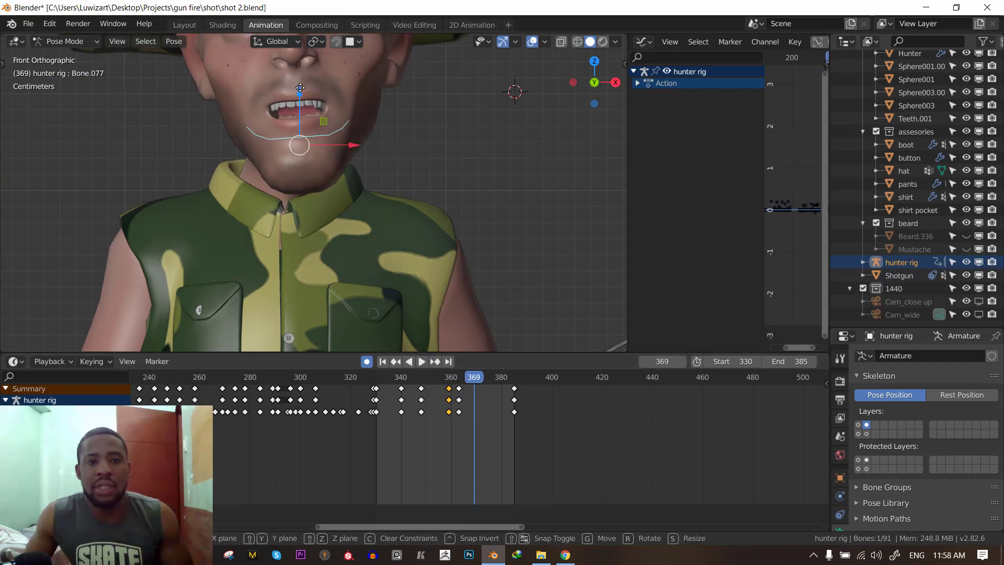
key("g")
key("z")
left_click(301, 77)
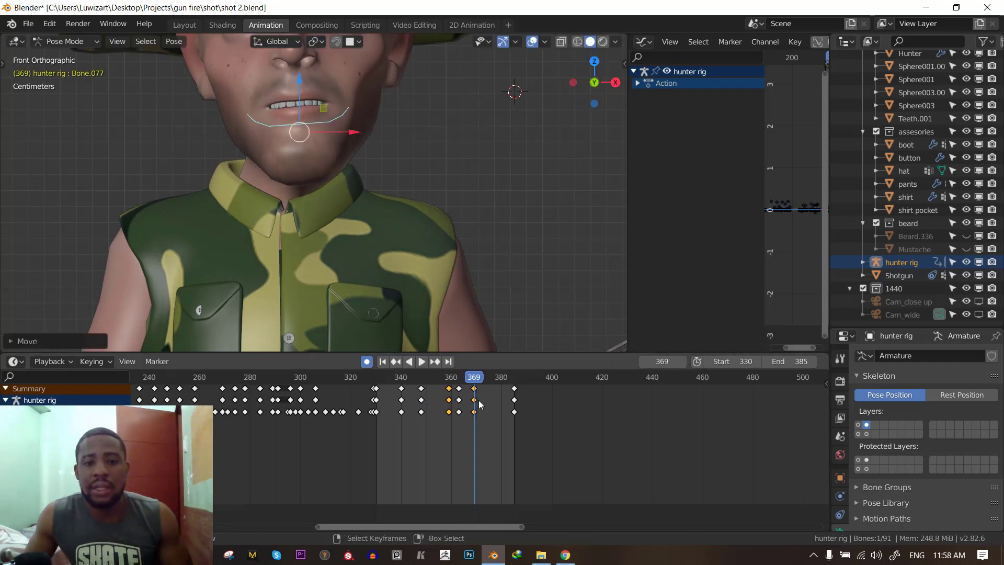
- Lower the jaw control at frame 375 to open the mouth again
key("space")
key("space")
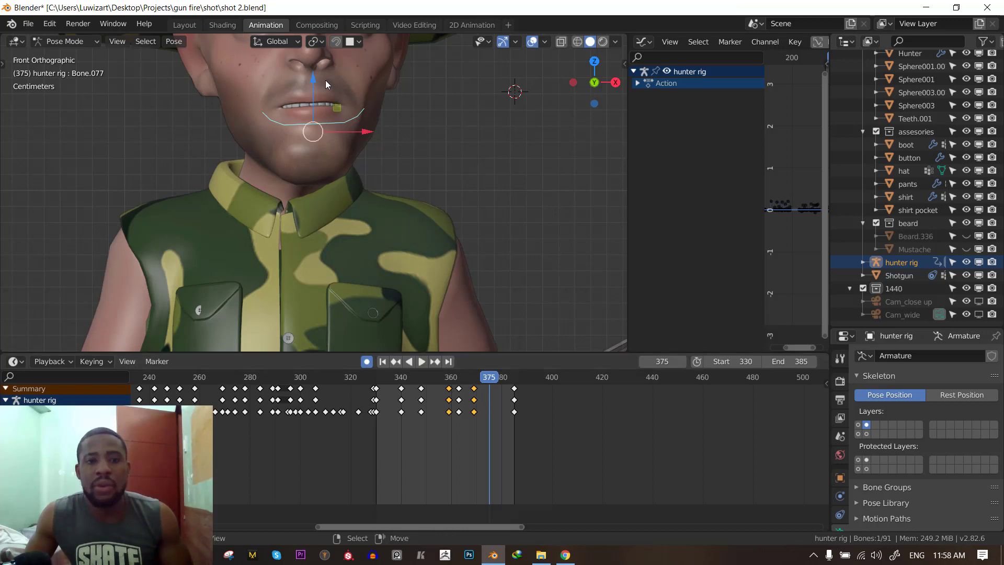
key("g")
key("z")
left_click(313, 98)
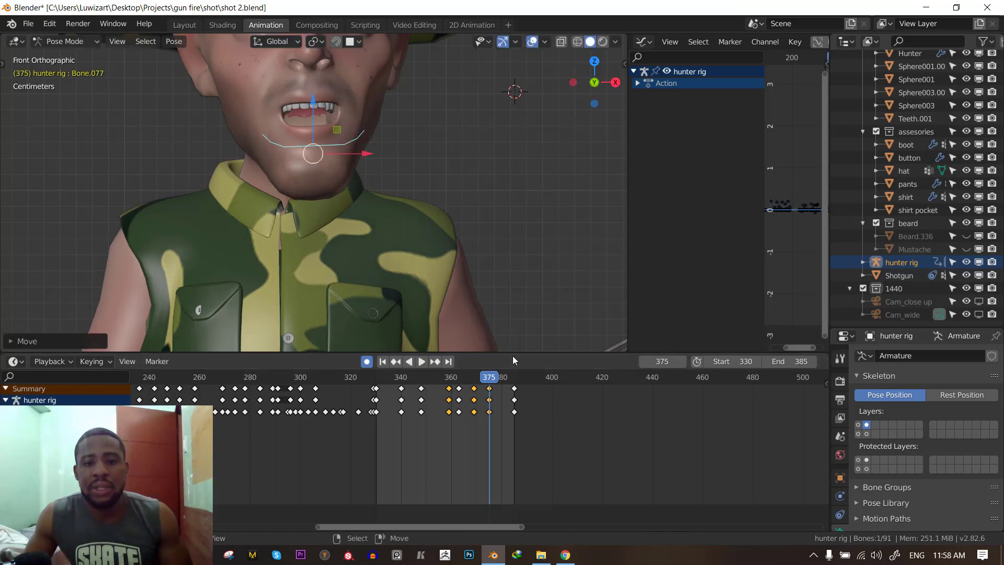
- Raise the jaw control slightly at frame 381 to narrow the mouth opening
key("space")
key("space")
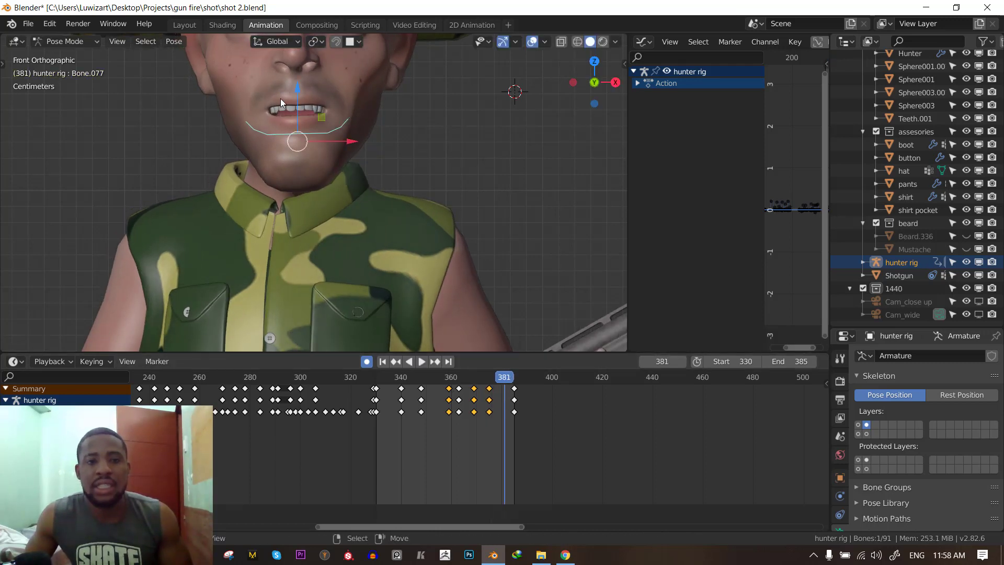
left_click_drag(299, 84, 300, 80)
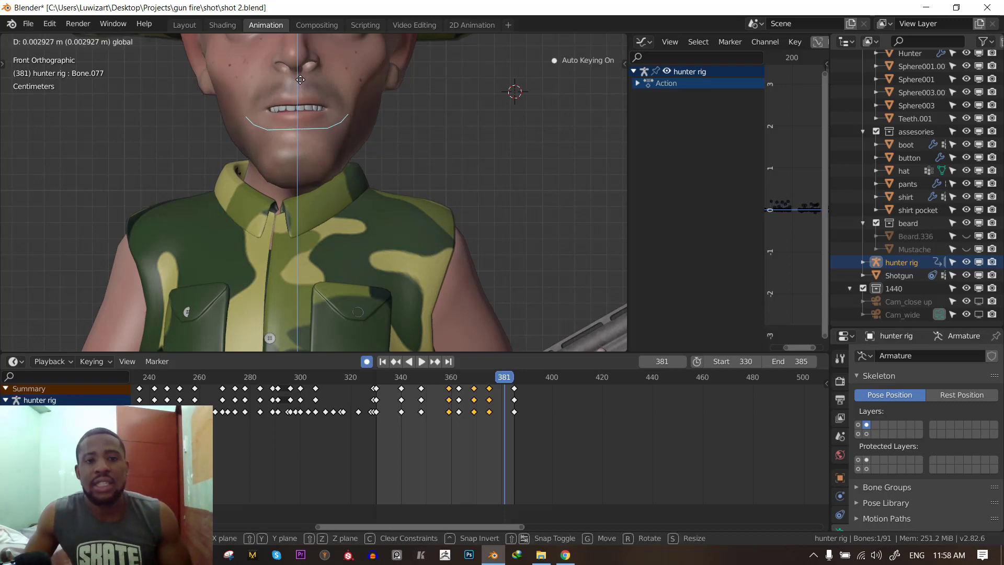
- Play back the mouth animation to review it, stop at frame 336 and reveal all hidden rig controls
key("space")
left_click(382, 98)
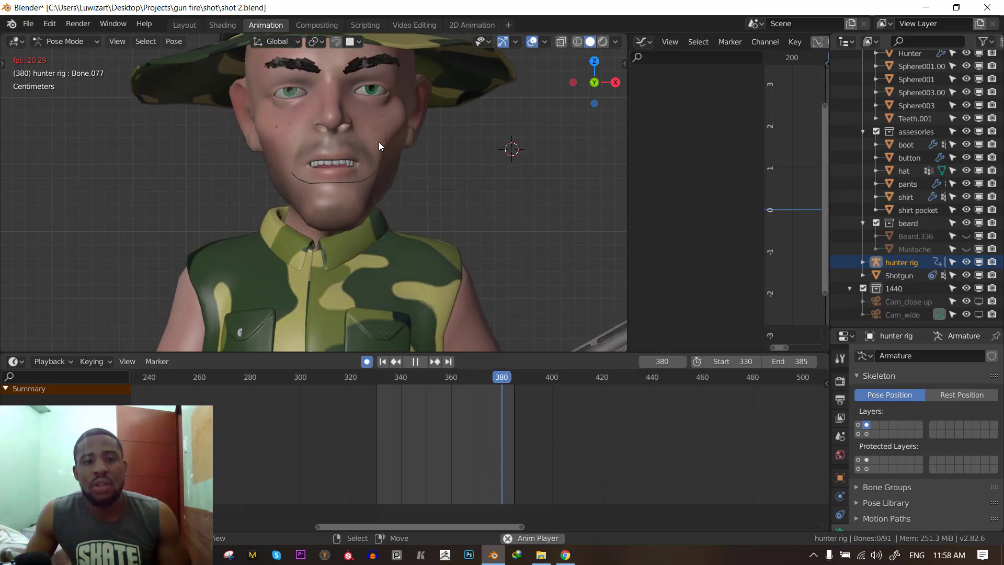
key("Escape")
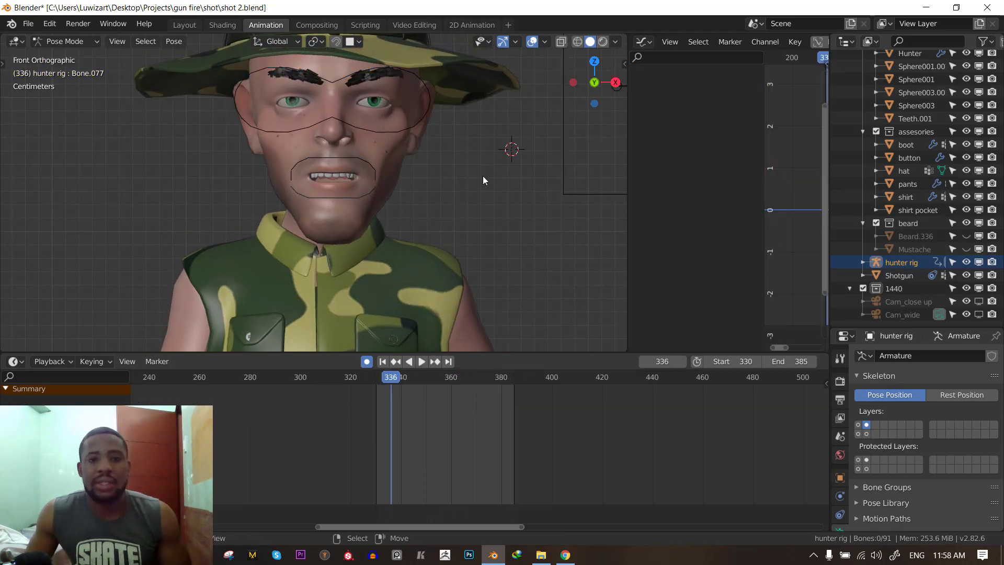
- Select the mouth control on the facial control board beside the hunter's head
middle_click_drag(483, 177, 346, 167, "shift")
right_click(562, 135)
scroll(551, 151, "down", 2)
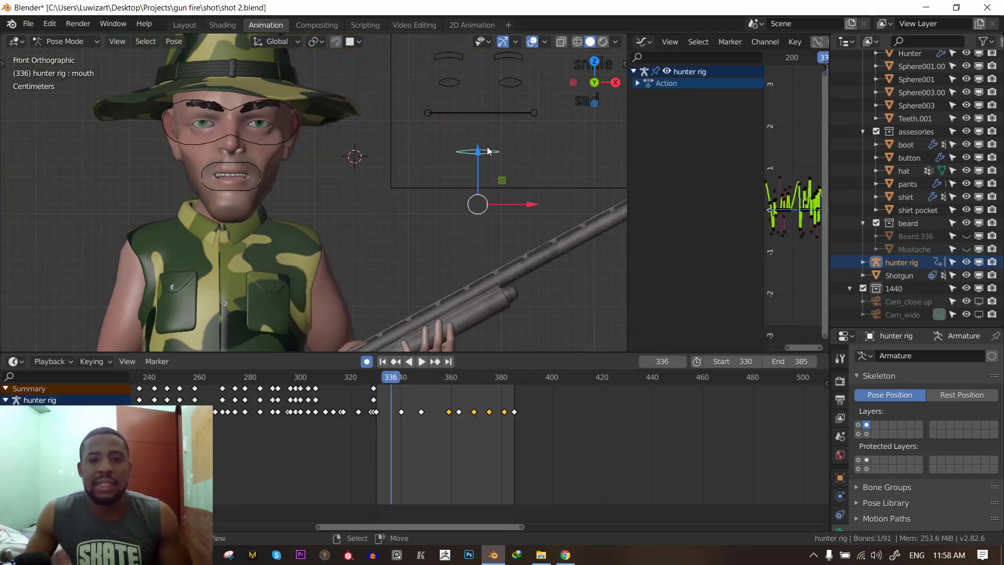
- Draw annotation arrows around the lips to mark the directions the mouth can move, and examine them in front view
scroll(489, 151, "up", 3)
middle_click_drag(554, 146, 487, 138)
key("KP_1")
scroll(232, 176, "up", 1)
middle_click_drag(230, 161, 276, 168, "shift")
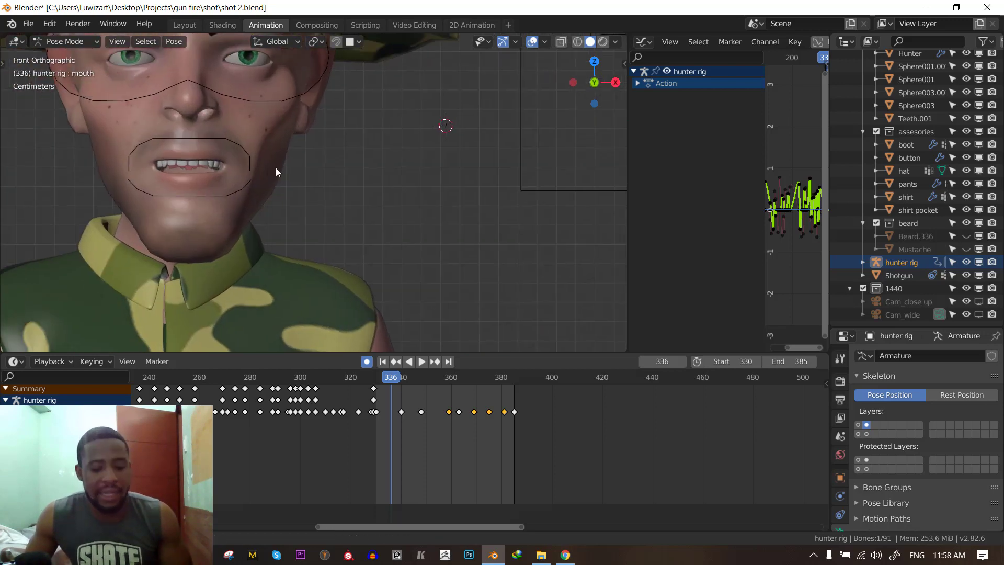
scroll(275, 168, "up", 2)
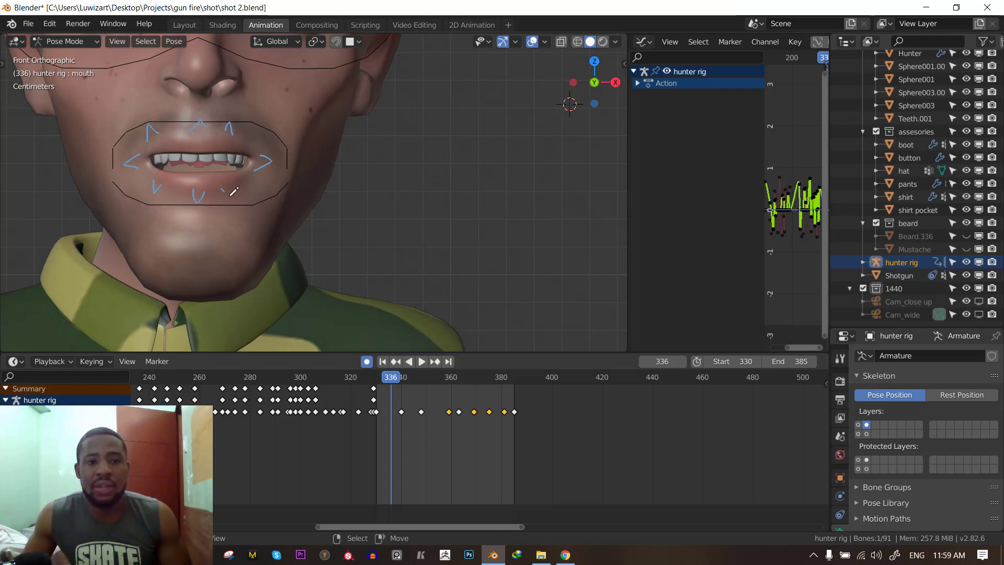
middle_click_drag(249, 190, 210, 208)
key("KP_1")
scroll(282, 148, "down", 2)
scroll(282, 148, "up", 3)
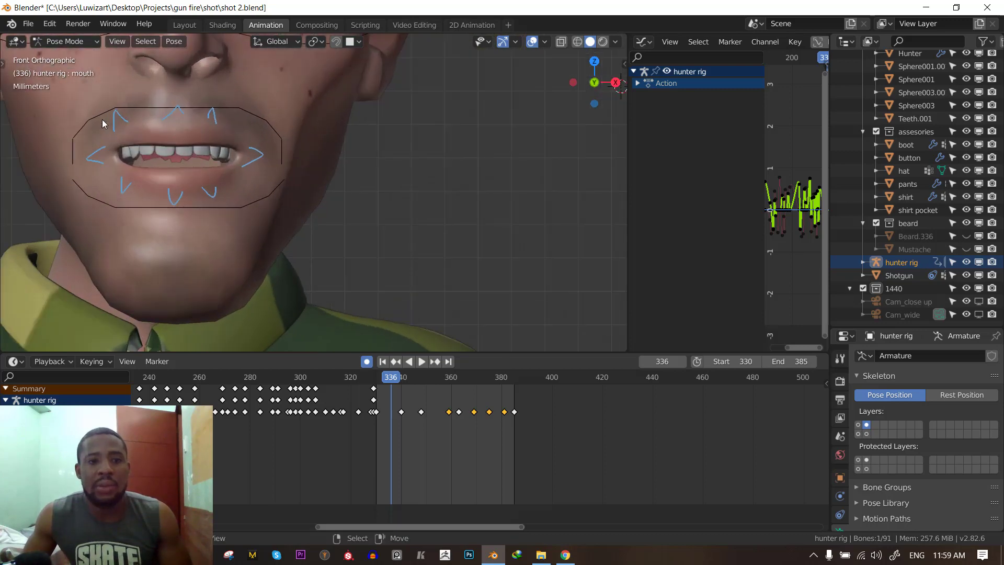
scroll(425, 190, "down", 4)
scroll(369, 193, "up", 2)
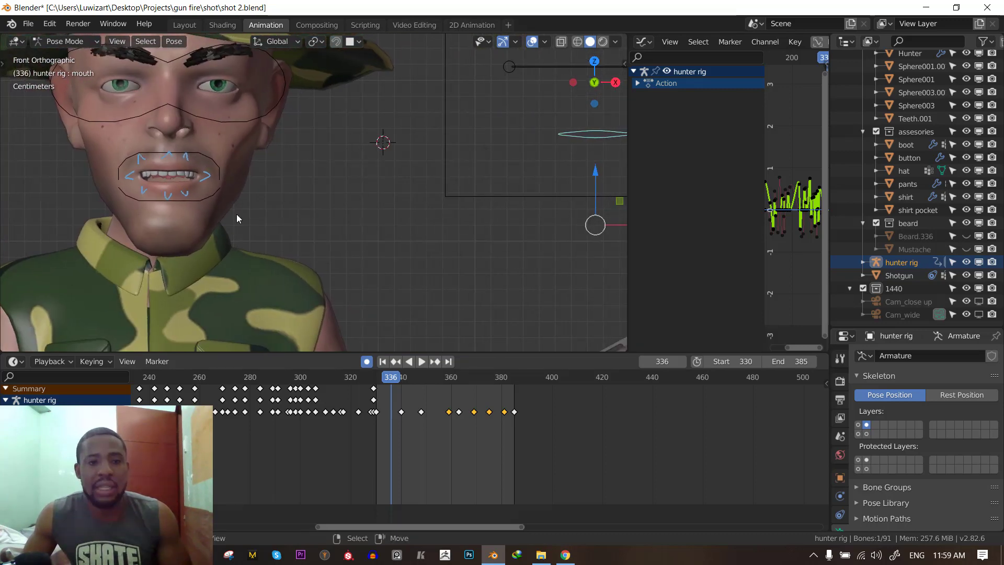
- Add the jaw control to the selection and remove the annotation layer Note with the arrows around the mouth
left_click(196, 194, "shift")
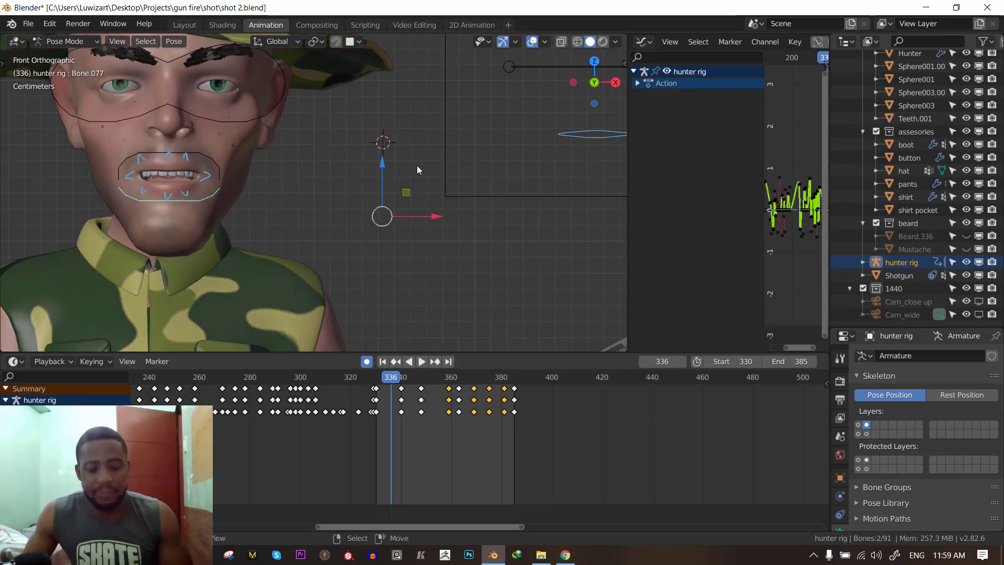
scroll(418, 168, "down", 2)
key("n")
left_click(620, 119)
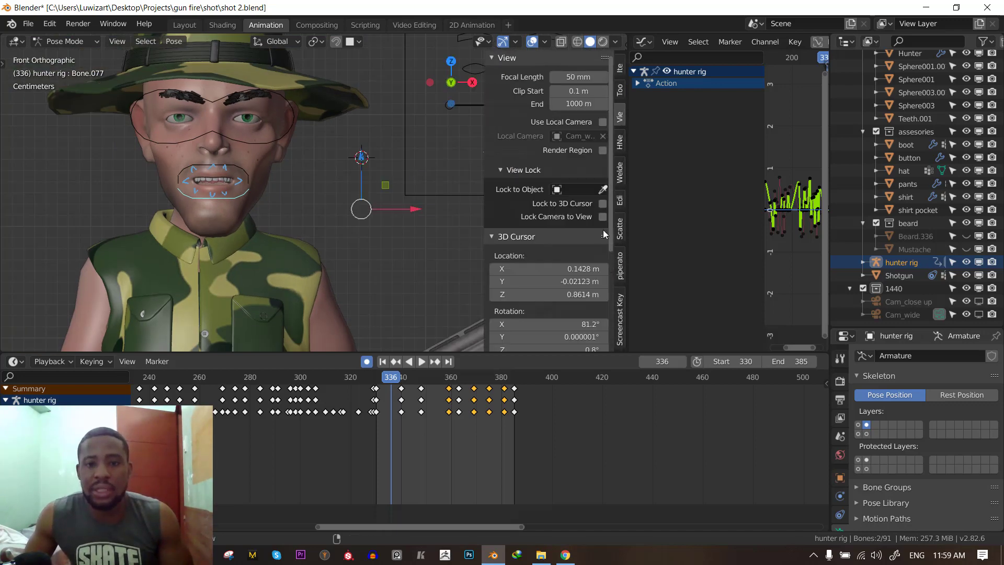
scroll(544, 220, "down", 6)
left_click(539, 261)
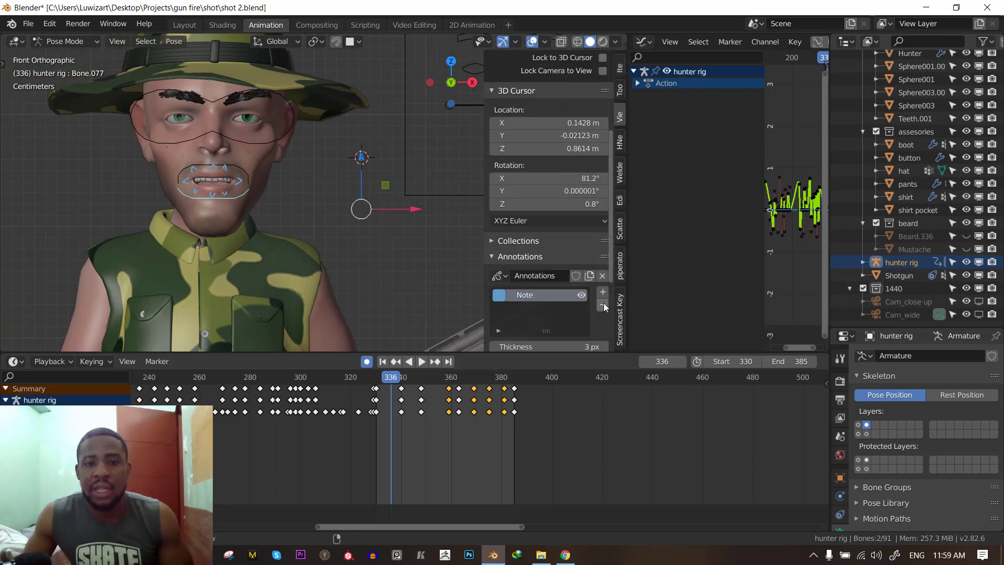
key("n")
- Select the mouth control and test moving it toward the board's upper corner and downward to preview the lip shapes
scroll(226, 197, "up", 1)
left_click(544, 148)
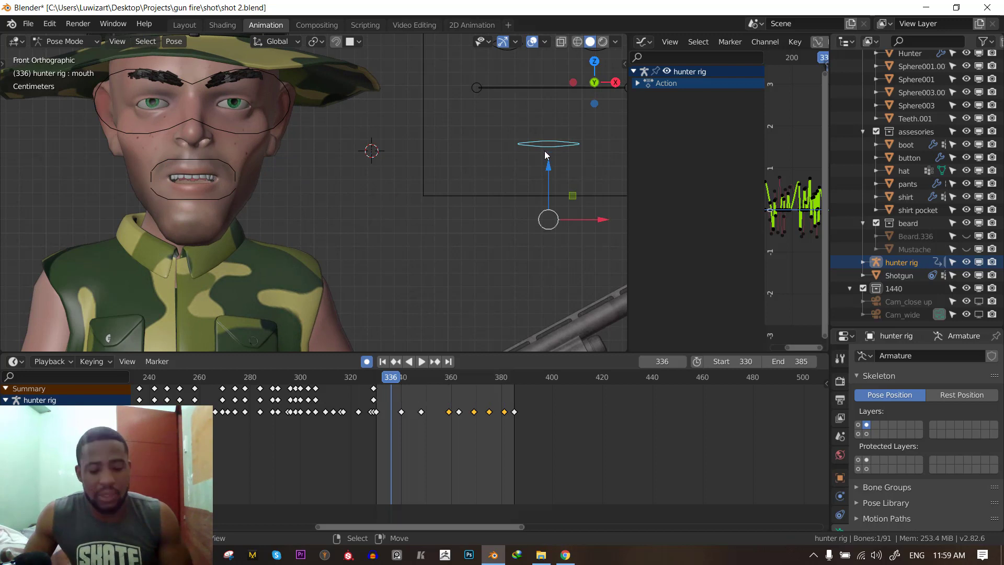
key("g")
key("Escape")
key("g")
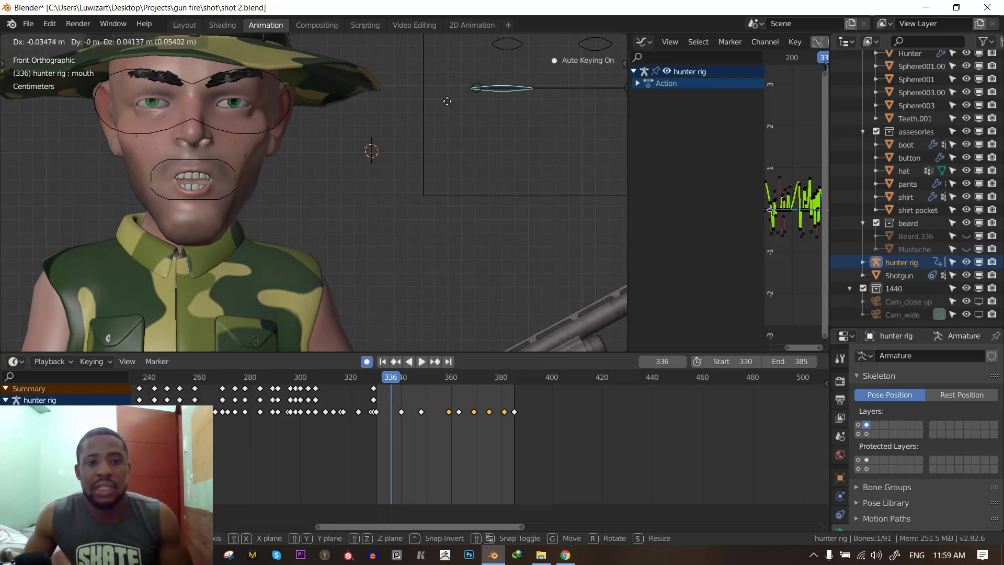
key("Escape")
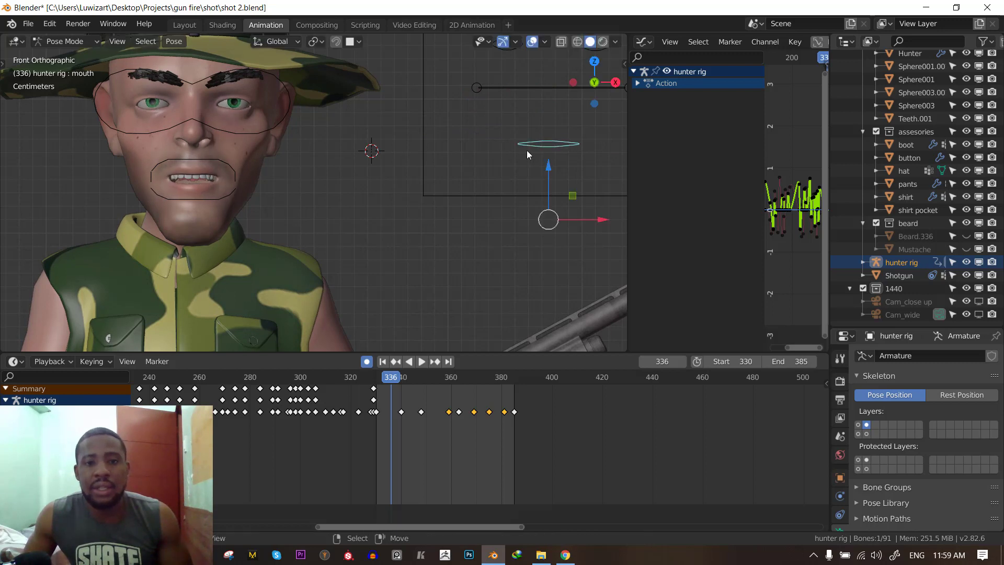
key("g")
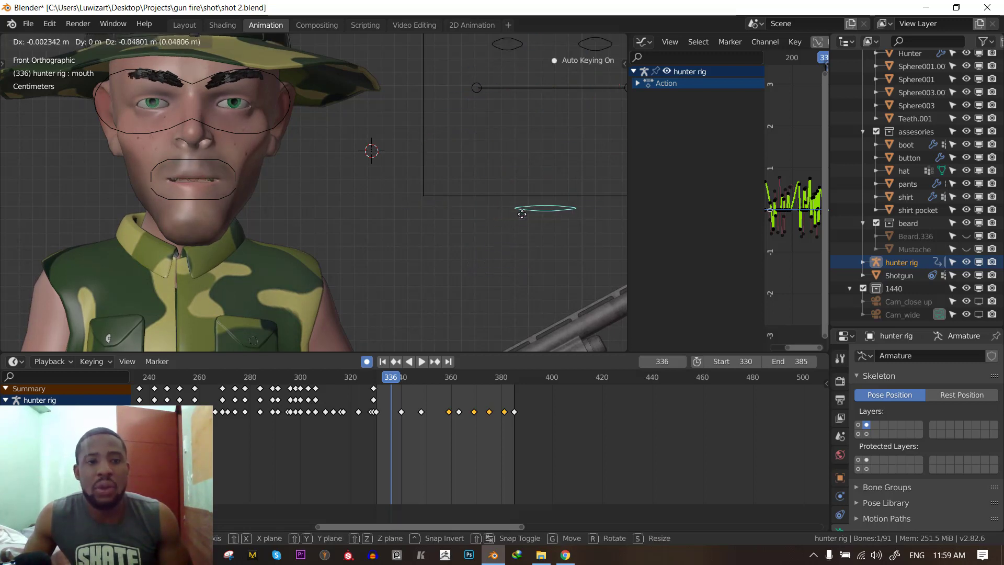
key("Escape")
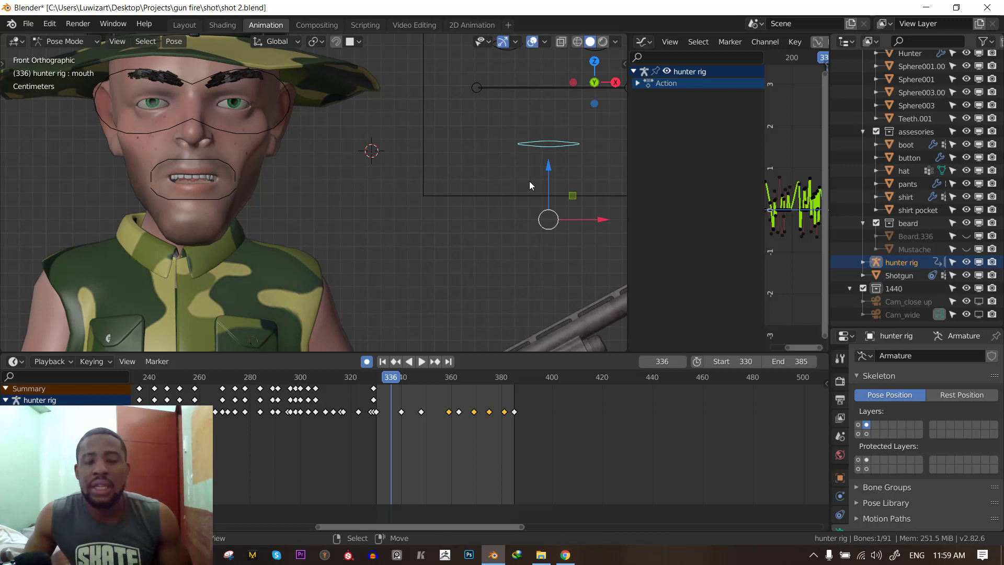
- Add the jaw control to the selection and insert LocRotScale keyframes for both at frame 330 and successive existing jaw keyframes
left_click(202, 199, "shift")
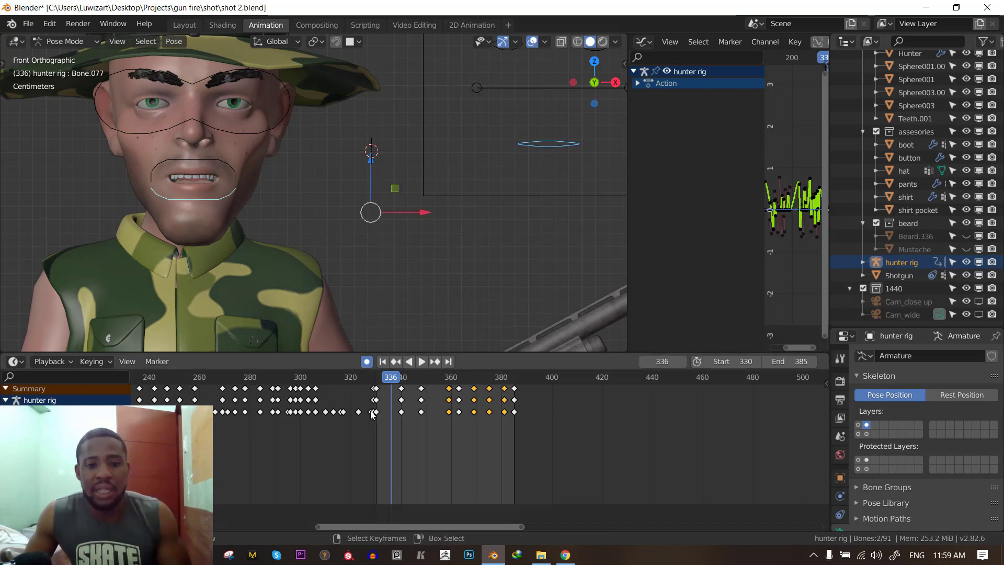
key("shift+Left")
key("i")
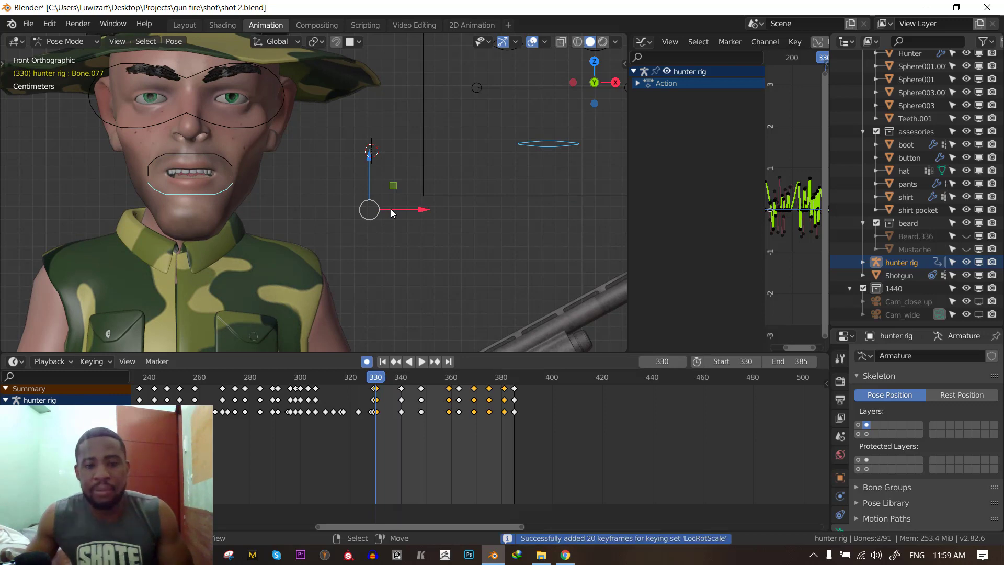
key("Up")
key("Up")
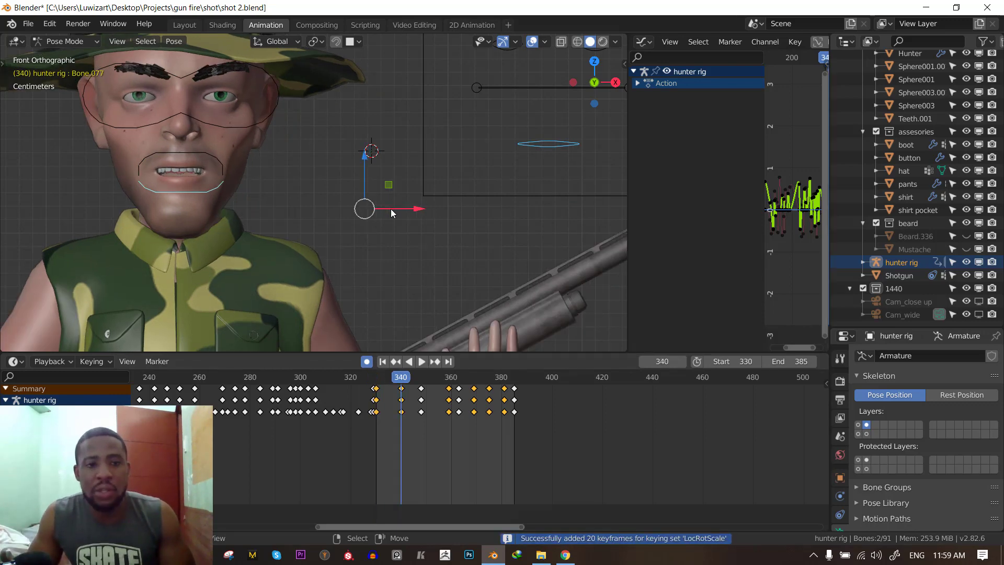
key("Up")
key("Up")
key("Up")
key("Up")
key("Up")
key("Up")
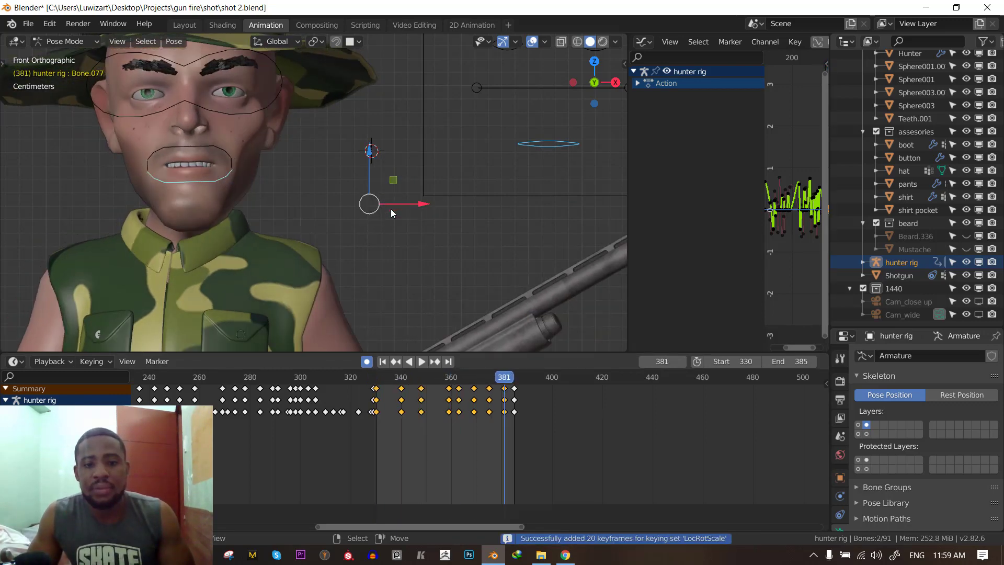
- Select only the mouth control and slide it toward positive X at frame 340
middle_click_drag(383, 194, 405, 197, "shift")
left_click(434, 182)
left_click(570, 148)
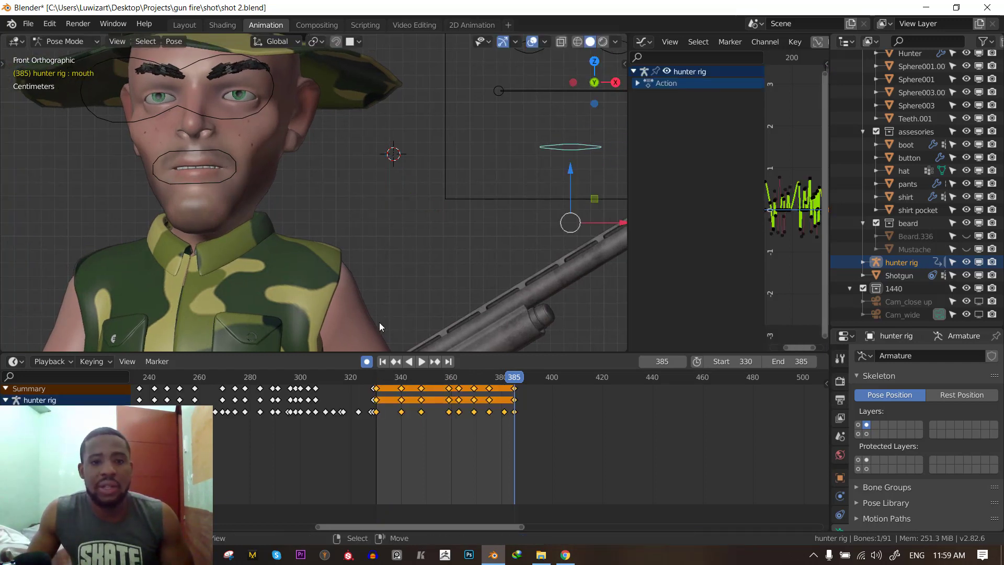
key("space")
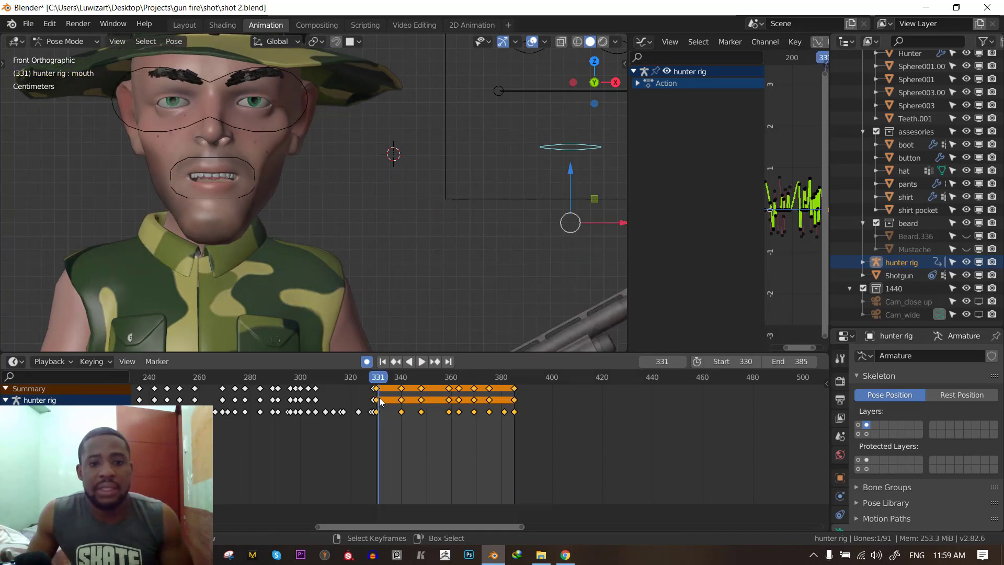
key("space")
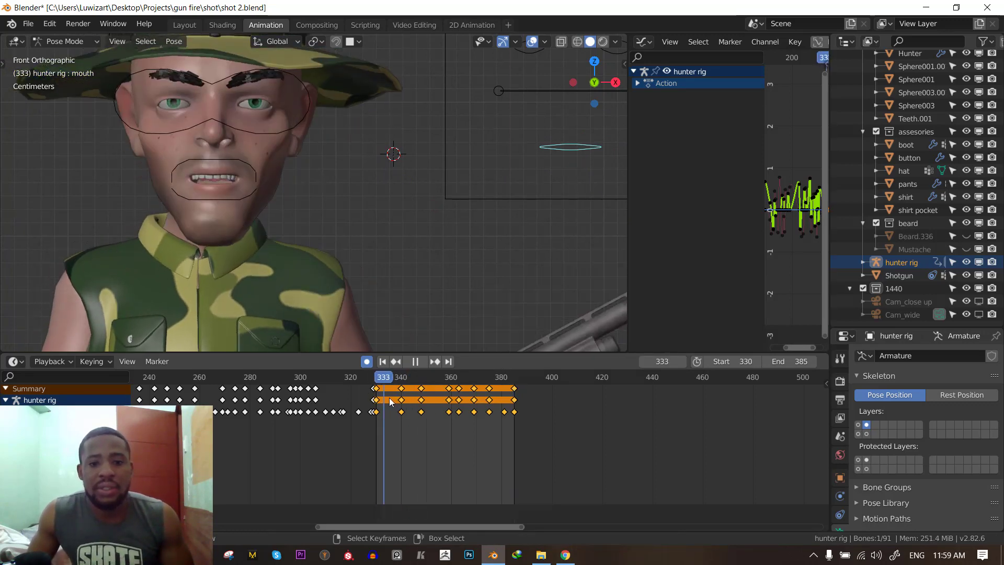
key("space")
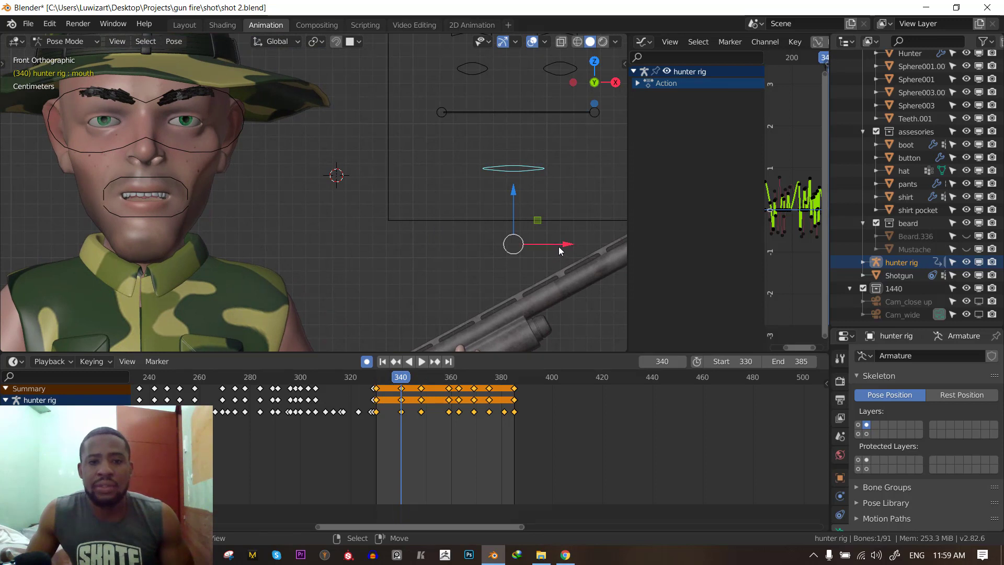
left_click_drag(565, 244, 604, 242)
- Play back the opening frames of the mouth motion and stop at frame 336 to examine the lips
middle_click_drag(604, 242, 569, 239, "shift")
scroll(402, 400, "up", 2)
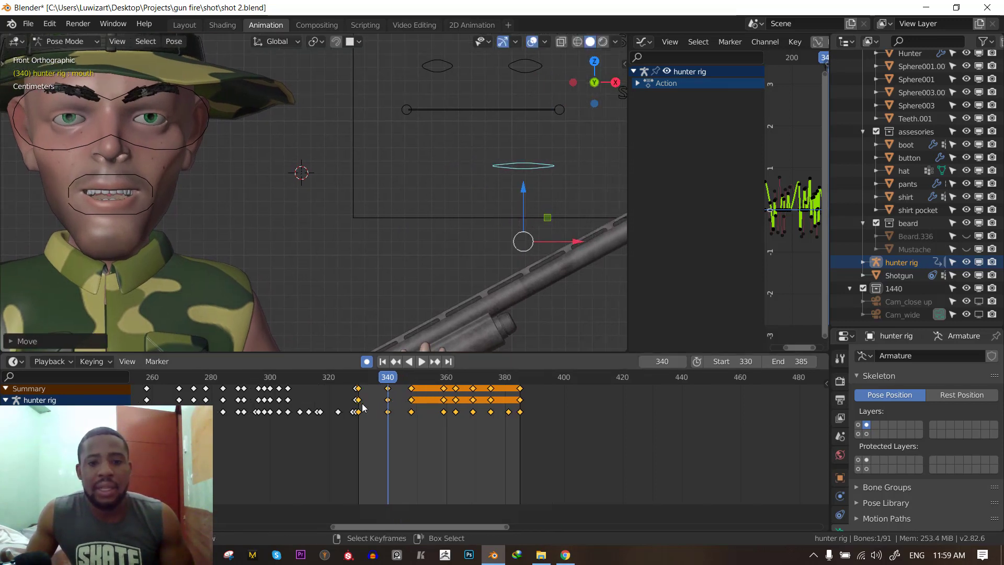
middle_click_drag(362, 404, 409, 403)
scroll(409, 403, "up", 2)
left_click(393, 402)
key("space")
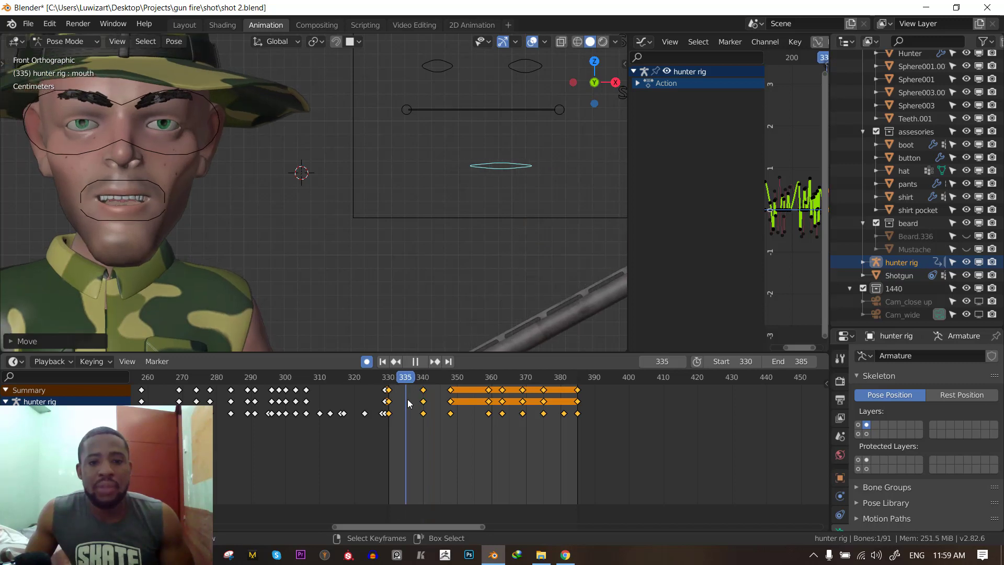
key("space")
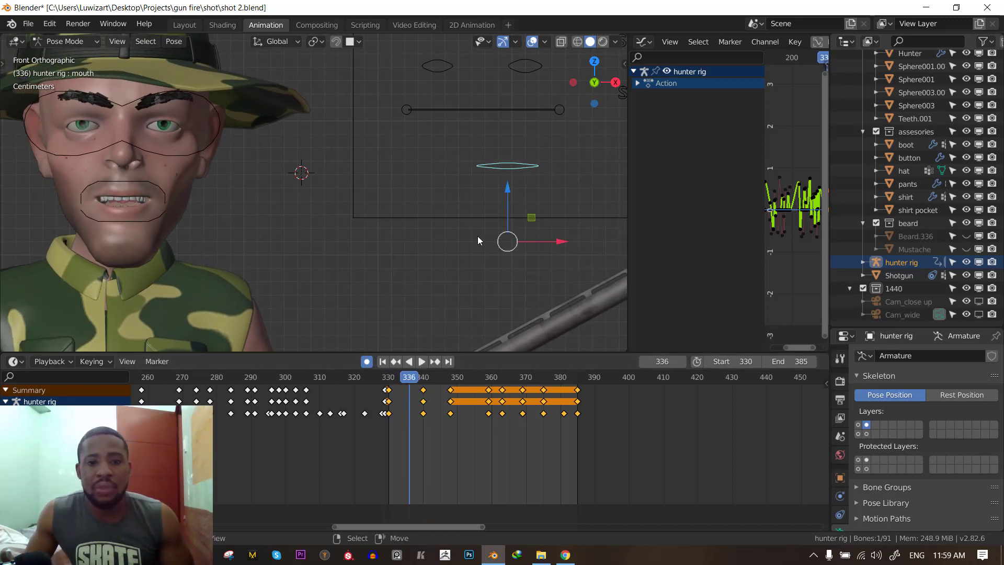
left_click_drag(532, 145, 529, 189)
right_click(532, 188)
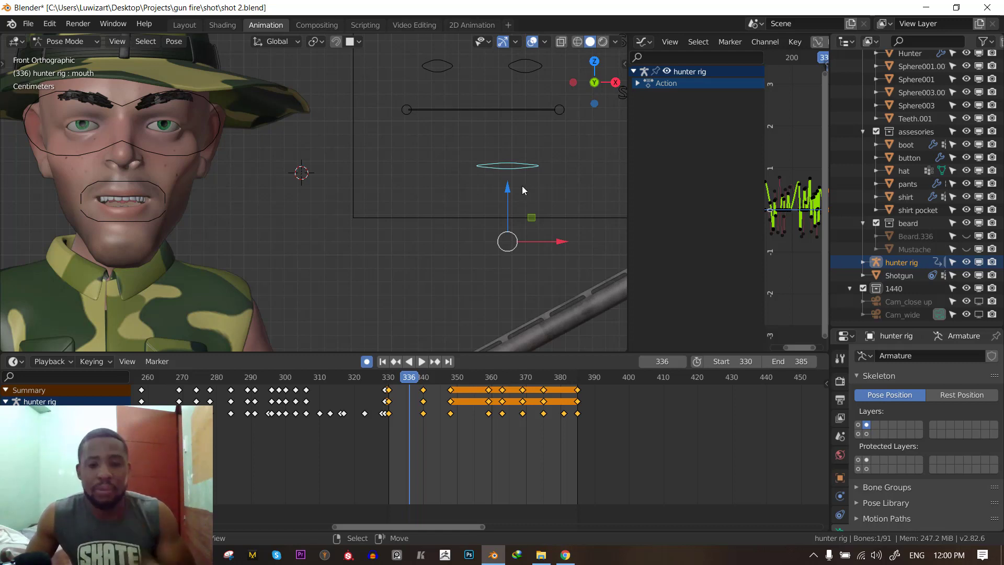
- Move the mouth control slightly upward at frame 335 to key an in-between pose, and play back the result
key("space")
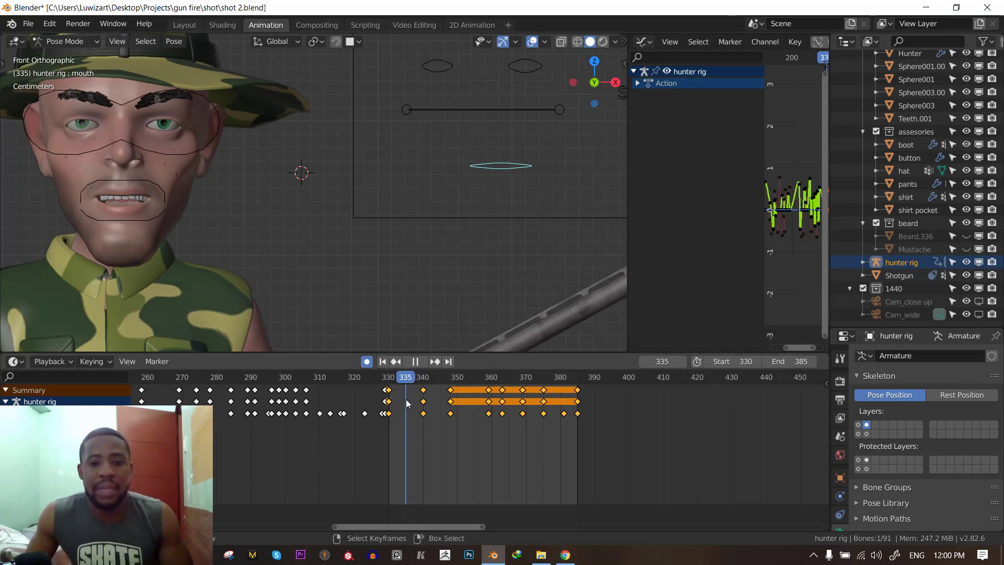
key("space")
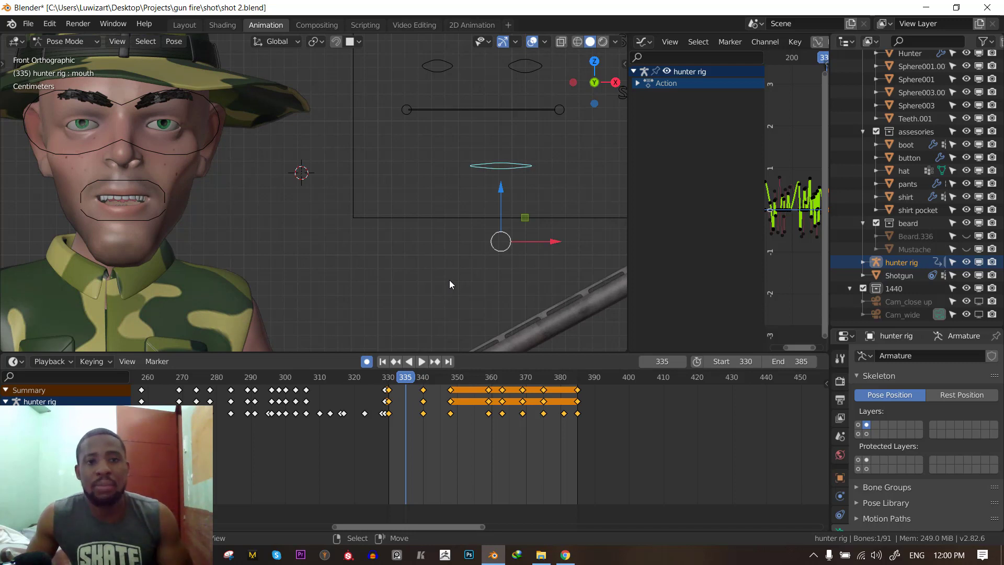
key("space")
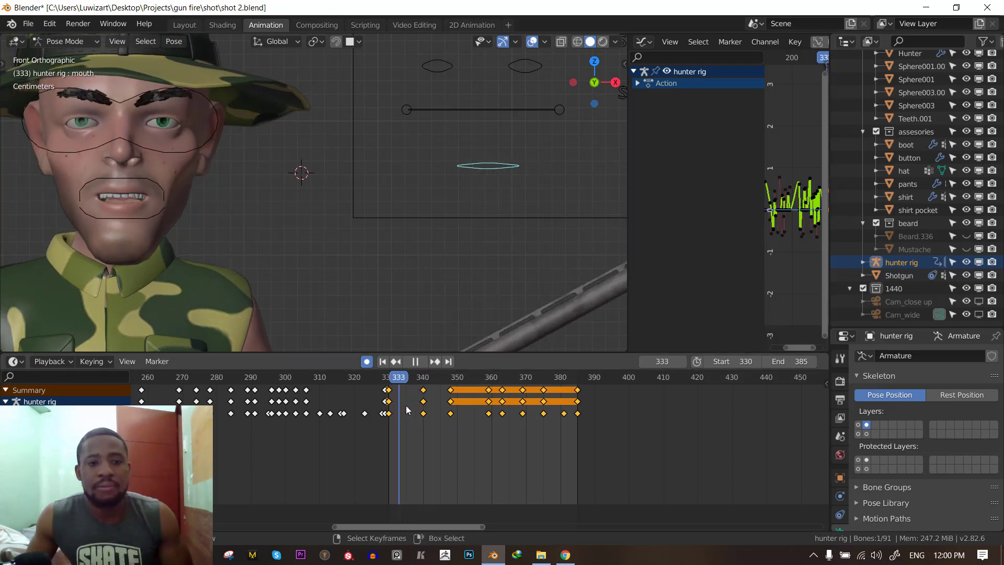
key("Escape")
left_click_drag(501, 240, 504, 214)
key("space")
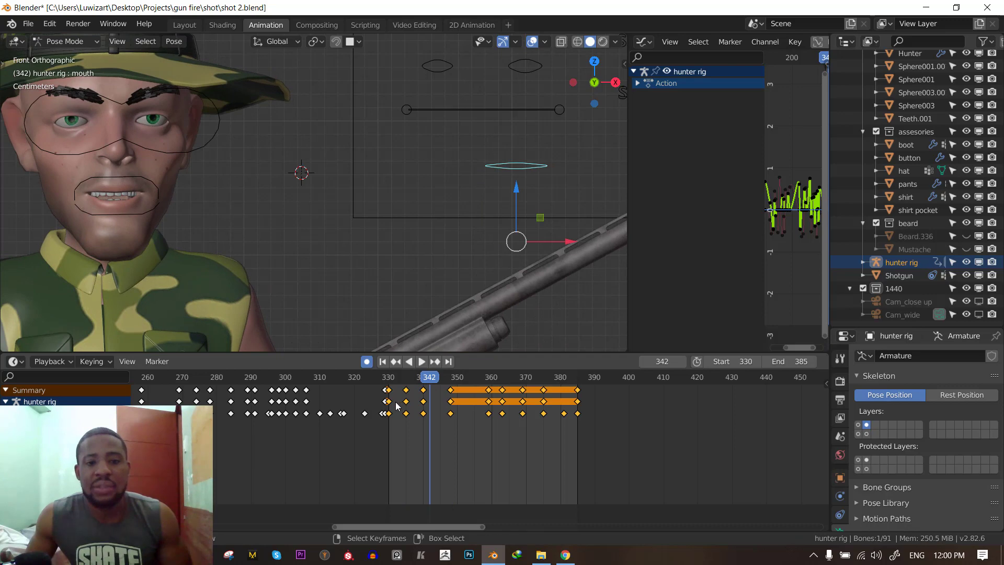
key("Escape")
- Move the mouth control toward positive X and slightly up at frame 348, and review the following frames
left_click_drag(409, 407, 452, 403)
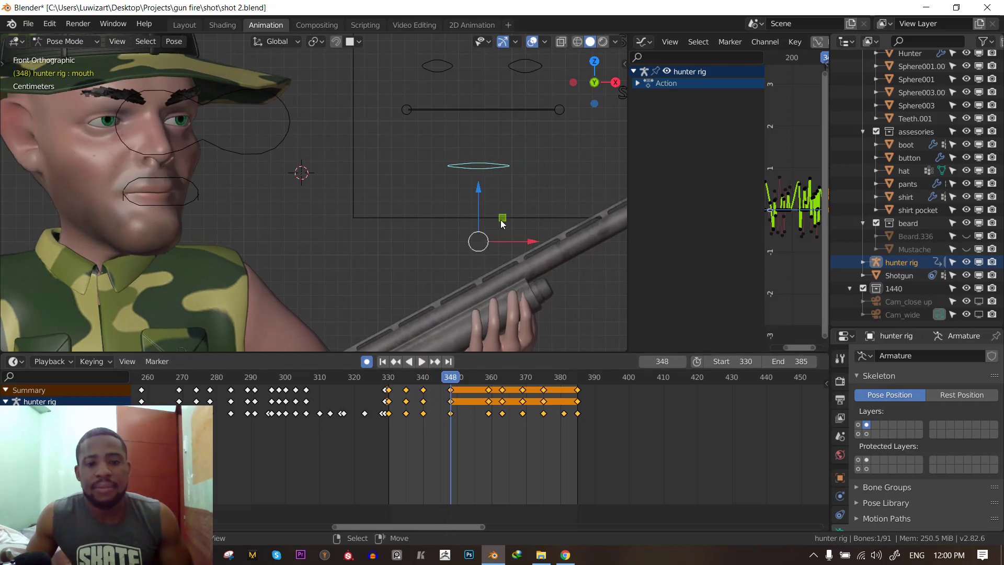
key("g")
left_click(525, 215)
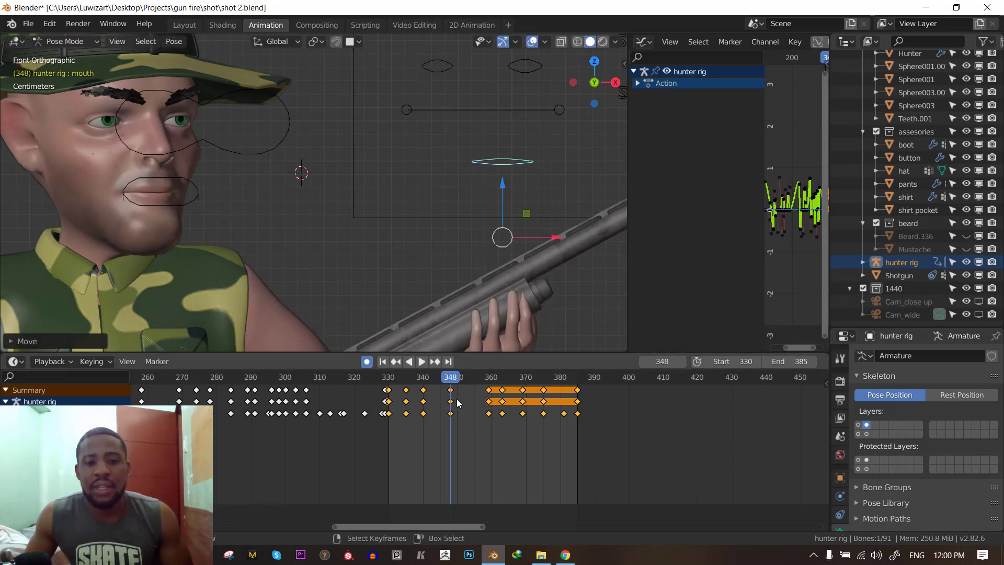
key("space")
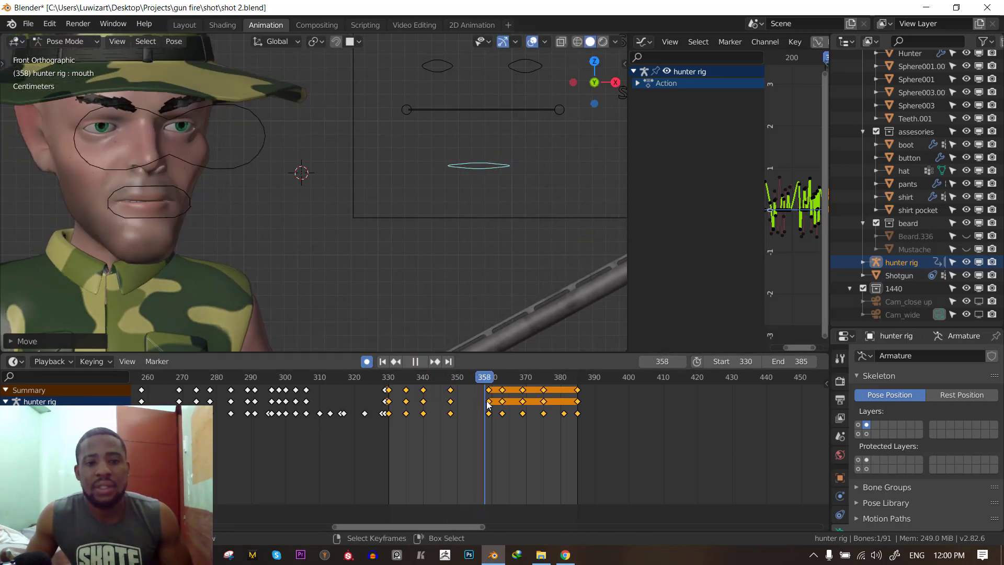
key("space")
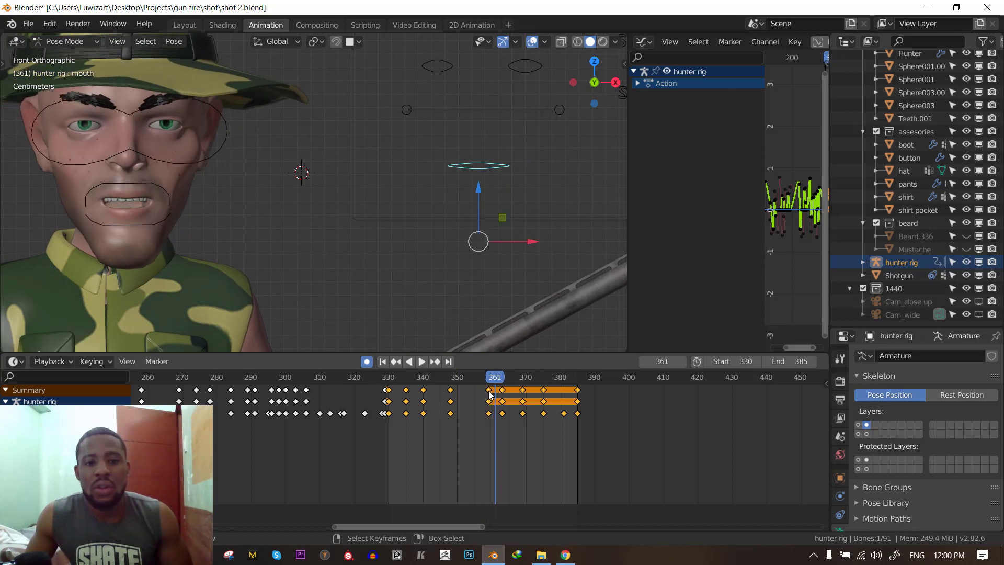
- Insert a LocRotScale keyframe on the mouth control at frame 355
key("Left")
key("Left")
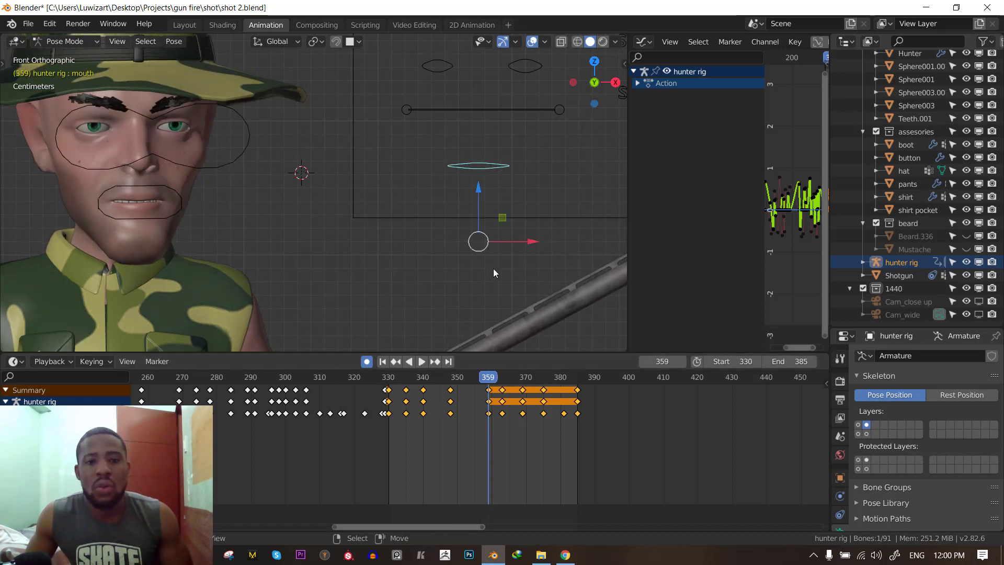
key("g")
left_click(482, 268)
key("Left")
key("Left")
key("Left")
key("Left")
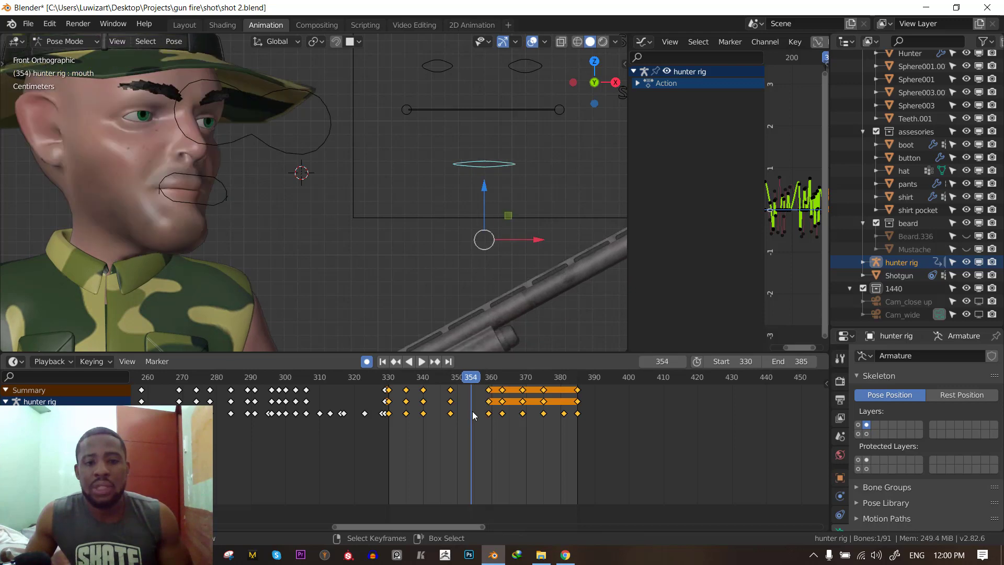
key("i")
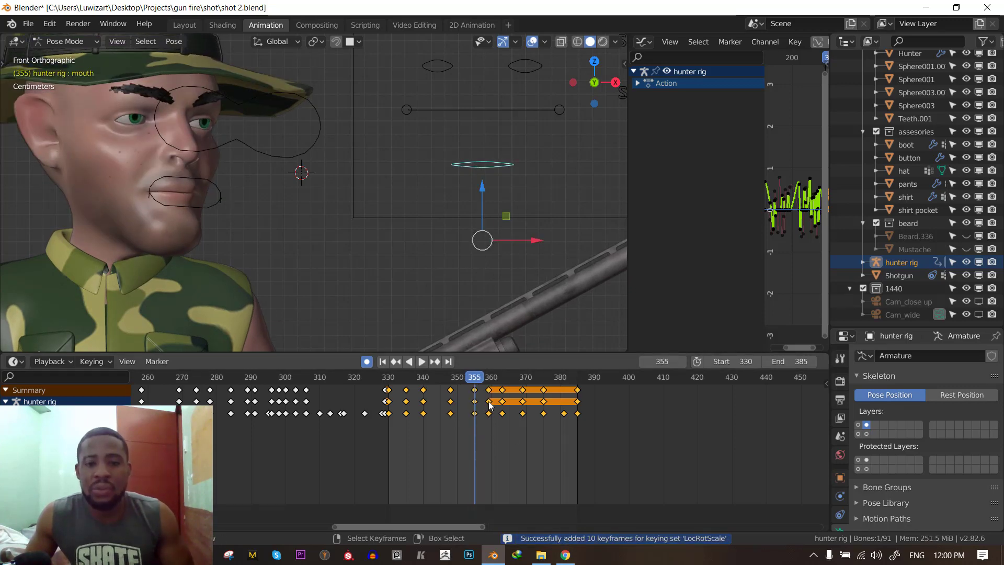
- Move the mouth control about 0.039 m toward negative X and 0.007 m up at frame 359
key("Right")
key("Right")
key("Right")
key("Right")
key("g")
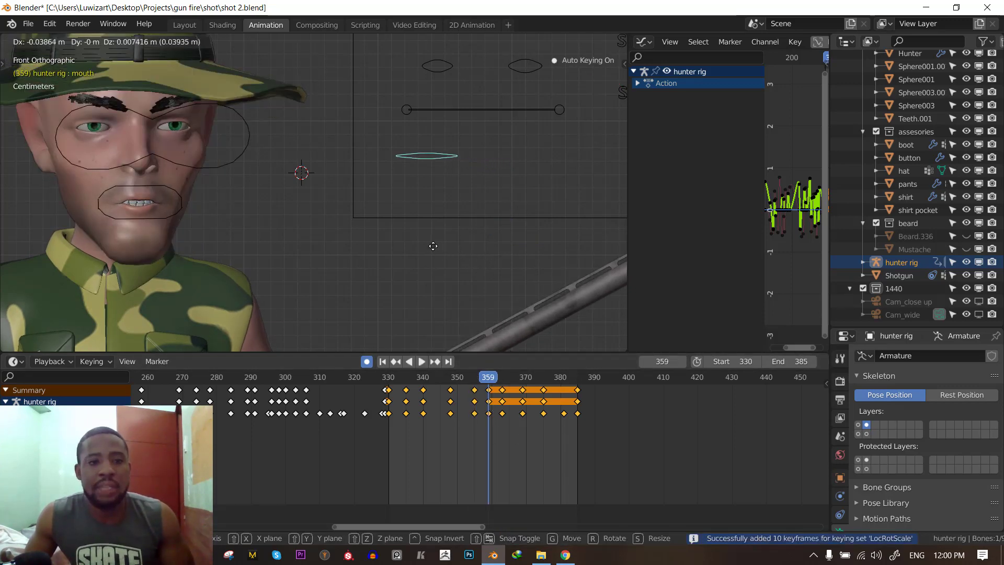
left_click(433, 246)
- Move the mouth control about 0.05 m toward negative X at frame 363 to round the open lips
key("space")
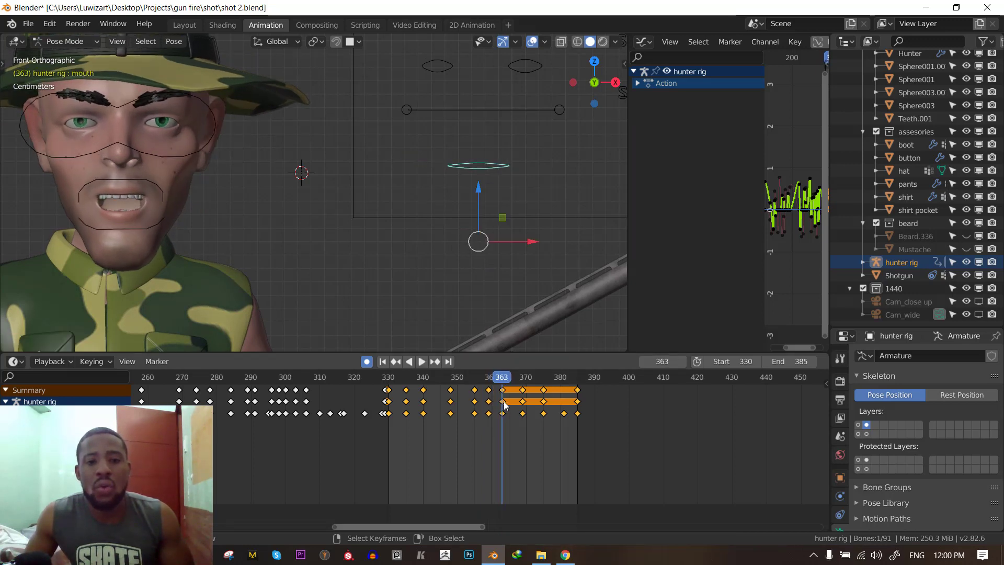
key("space")
key("g")
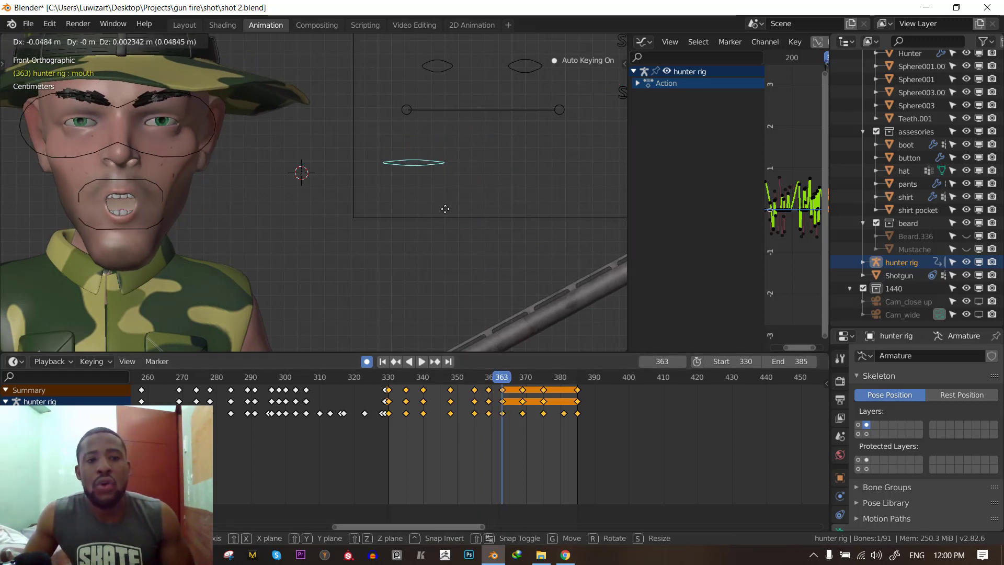
left_click(441, 214)
- Lower the mouth control below the facial board at frame 365 and shift it about 0.009 m toward positive X
key("space")
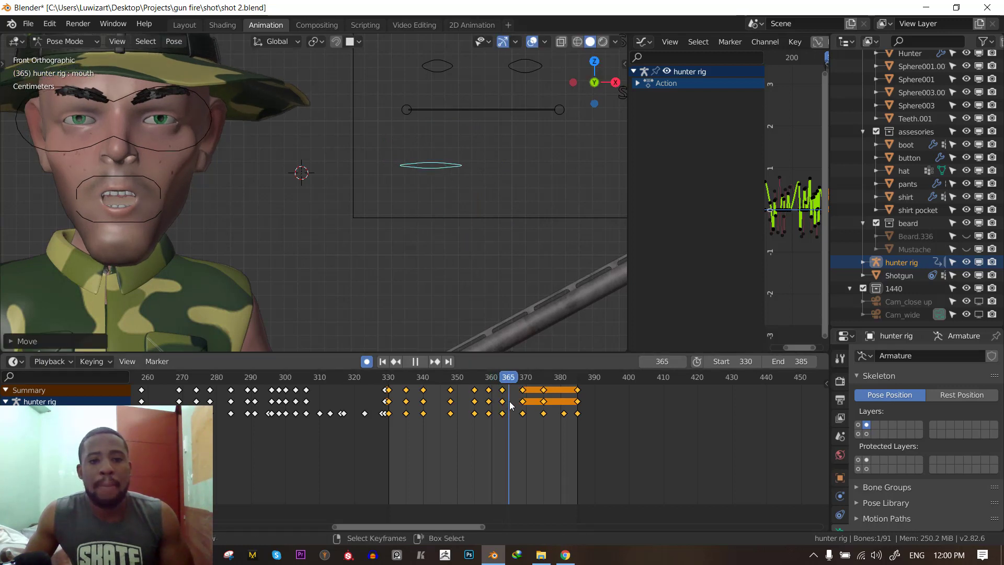
key("space")
key("g")
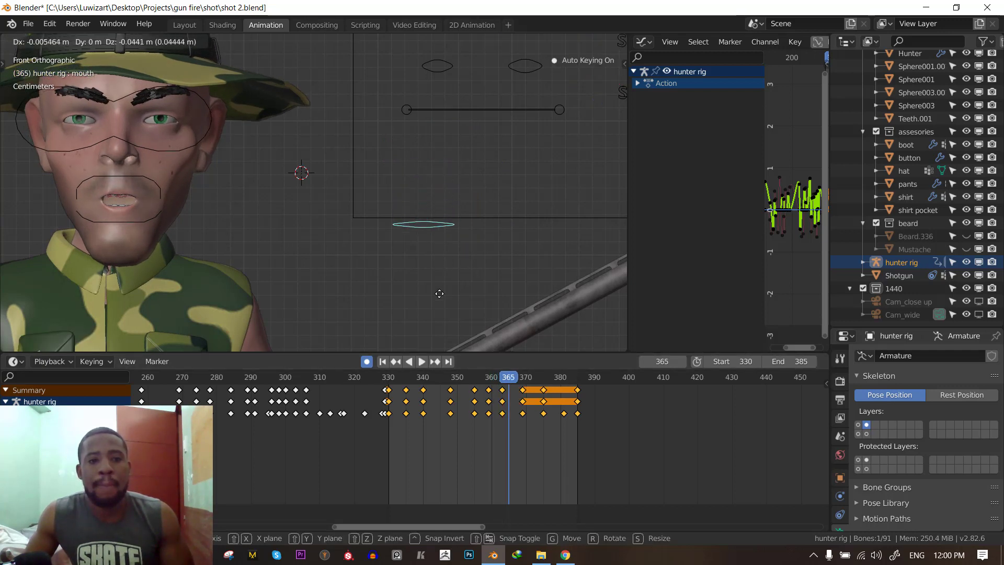
left_click(437, 308)
key("g")
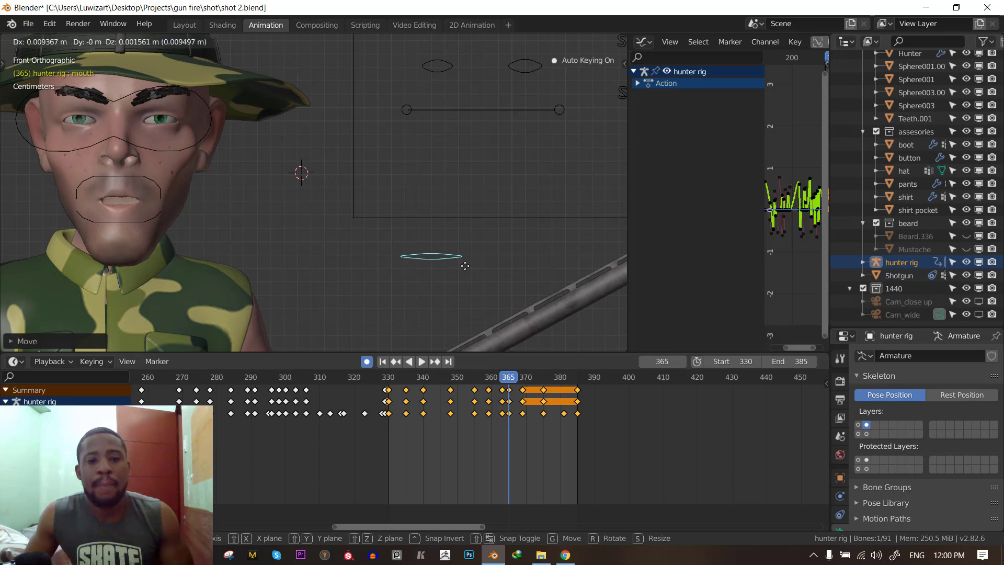
left_click(464, 265)
- Shift the mouth control's closed-lips keyframe from frame 365 to frame 366 in the timeline
right_click(511, 398)
key("g")
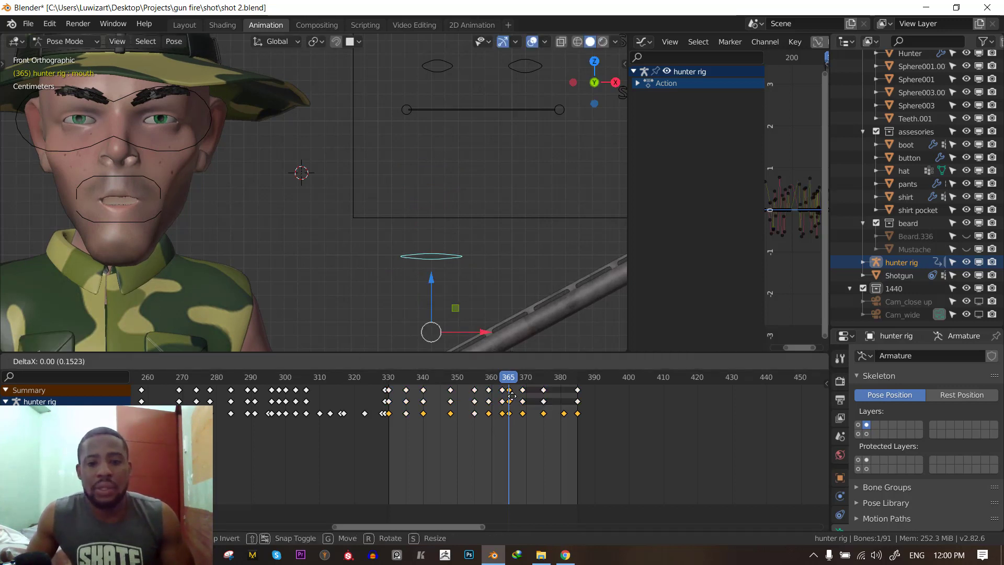
left_click(513, 400)
middle_click_drag(509, 396, 499, 398)
left_click(491, 397)
- Move the mouth control about 0.03 m toward negative X and 0.04 m up at frame 375 to open the lips
key("space")
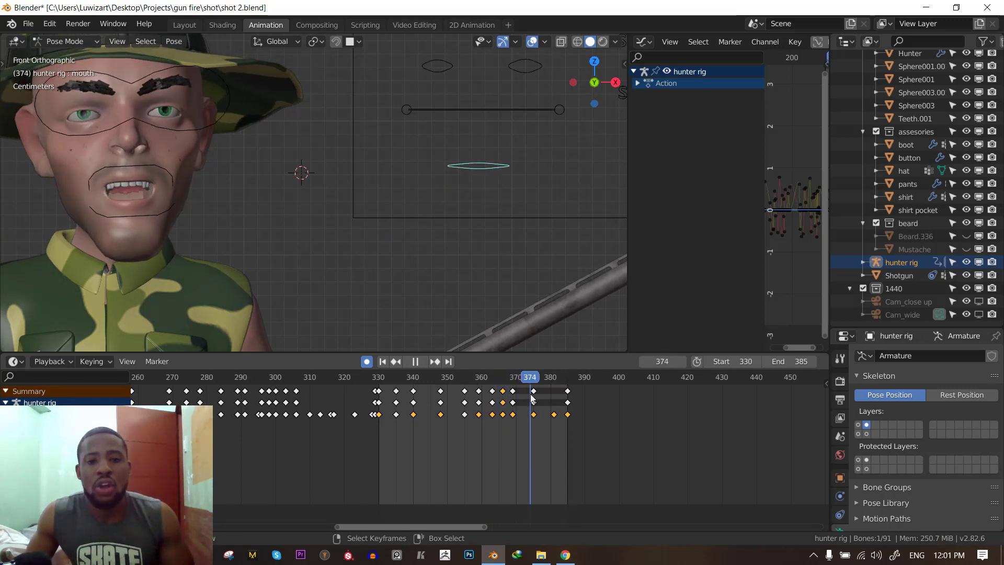
key("Right")
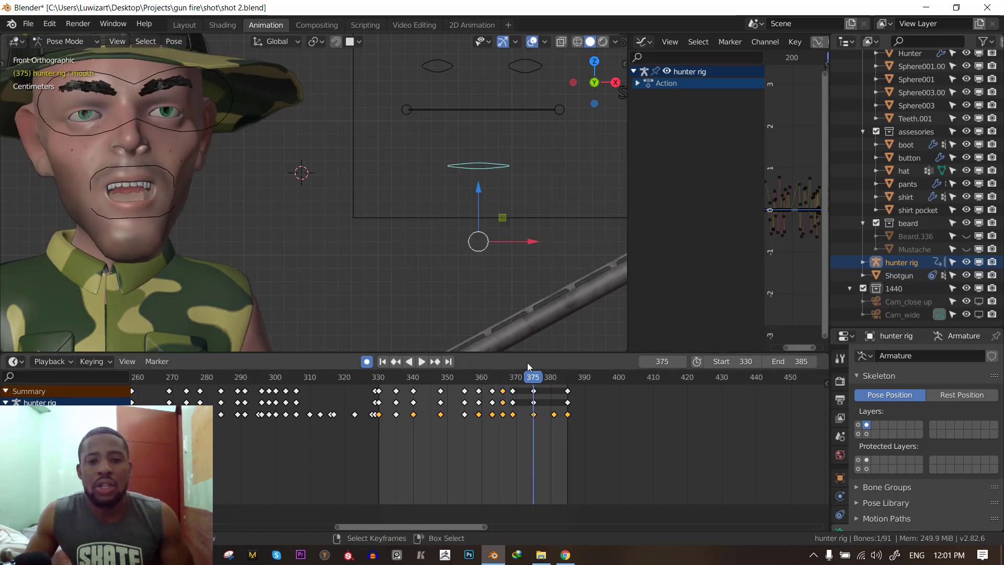
key("g")
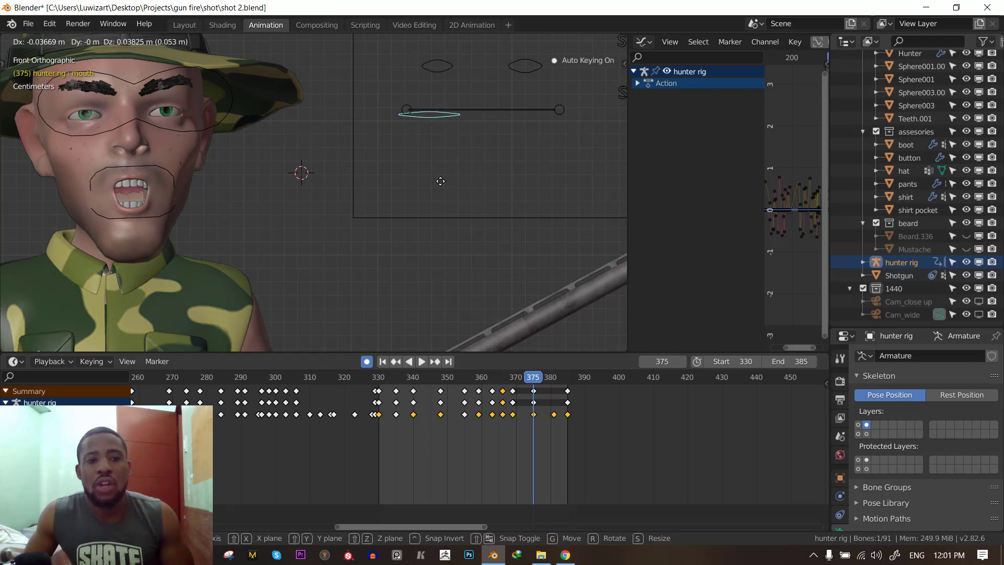
left_click(451, 180)
- Move the mouth control toward positive X and slightly up at frame 379 to widen the lips
key("Right")
key("Right")
key("Right")
key("Right")
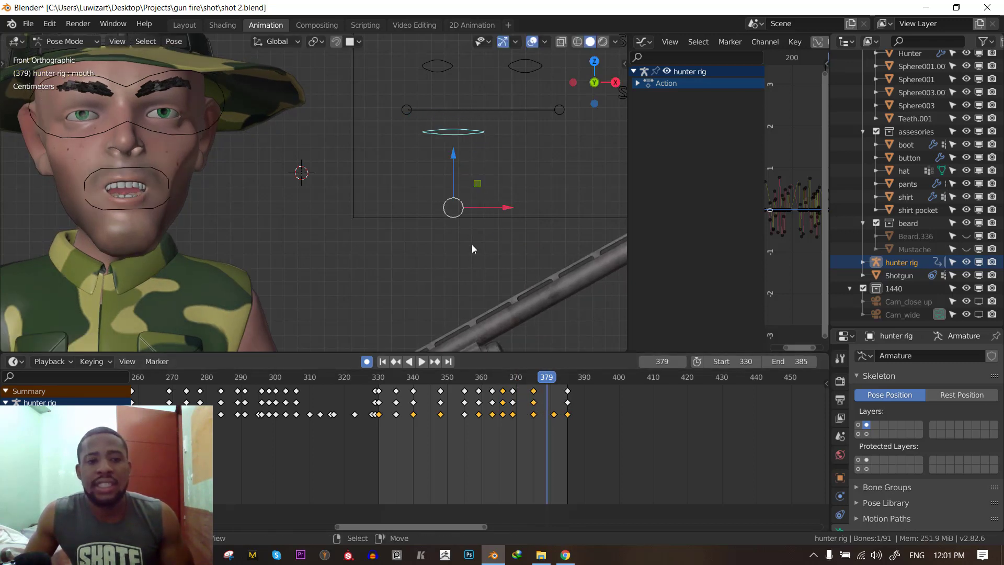
key("g")
left_click(544, 229)
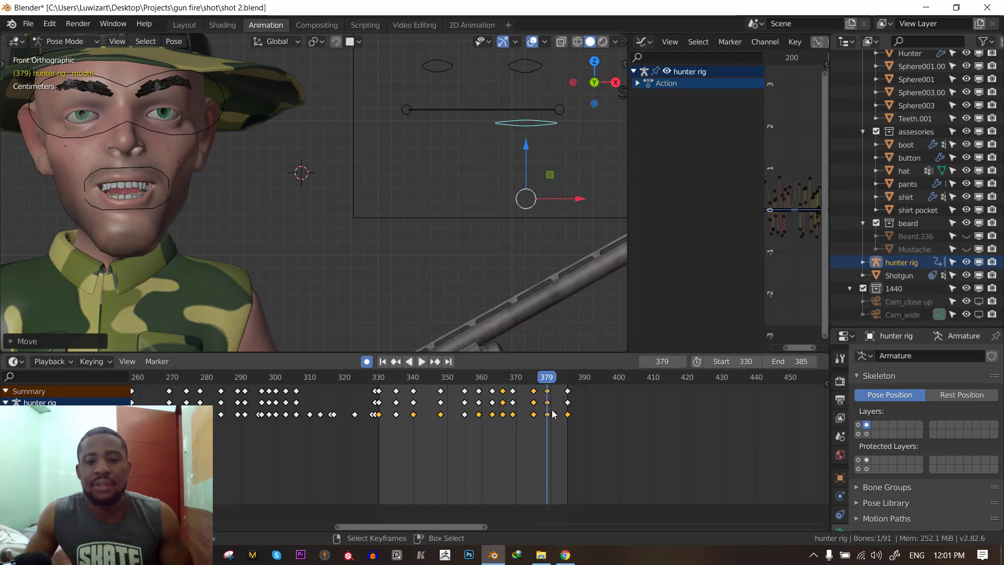
- Key the mouth control's ending pose near its resting position at frame 385
key("space")
key("space")
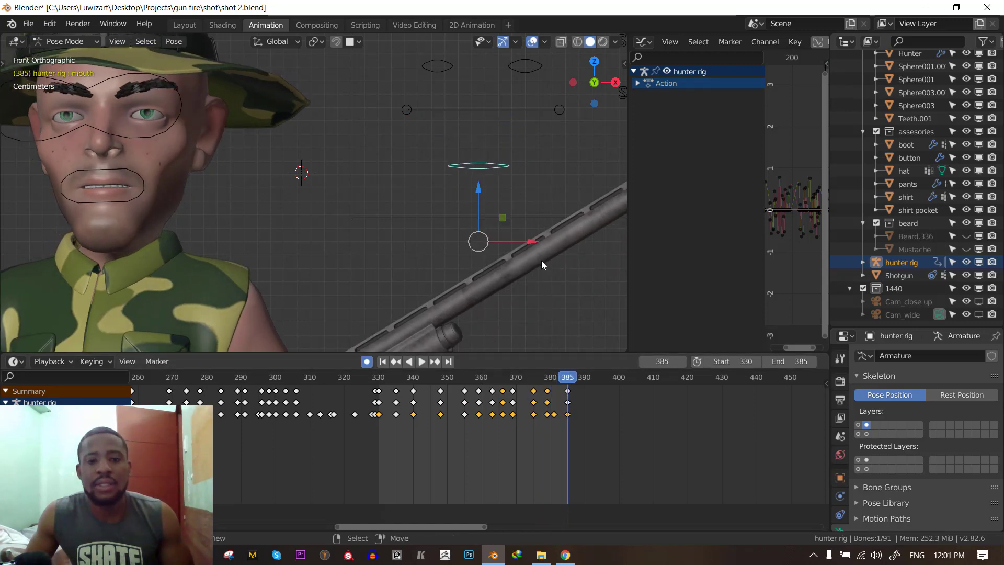
key("g")
left_click(536, 286)
- Play back the mouth animation and extend the playback range to end at frame 392
key("space")
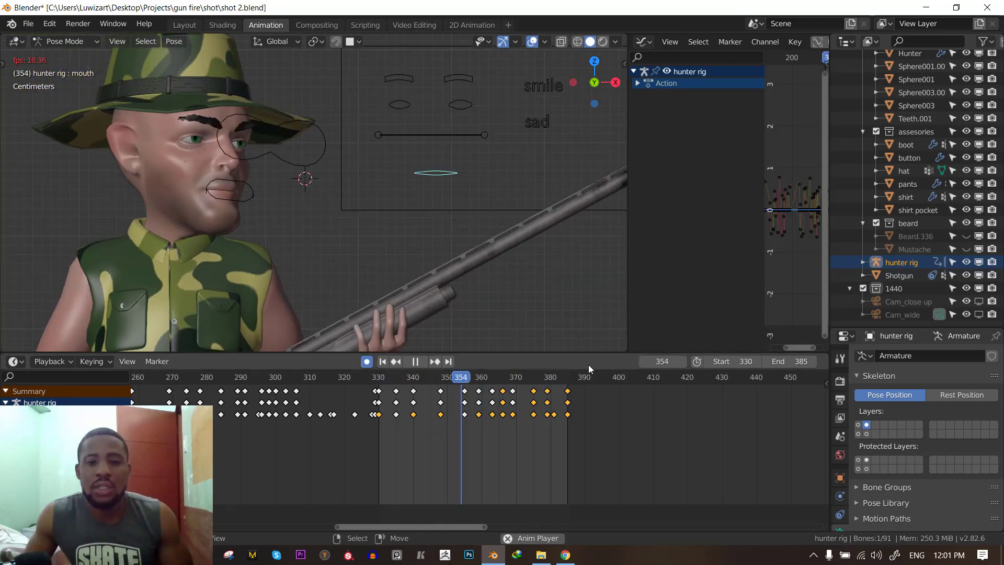
key("space")
left_click(594, 426)
left_click(590, 425)
key("ctrl+End")
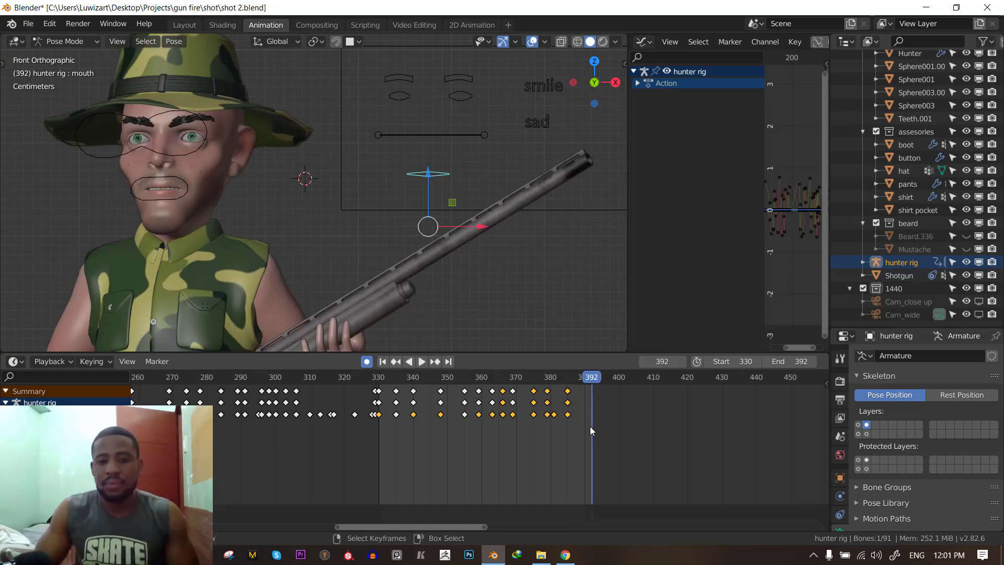
- Extend the closed-lips mouth pose from frame 366 through frame 369 in the timeline and replay the result
key("space")
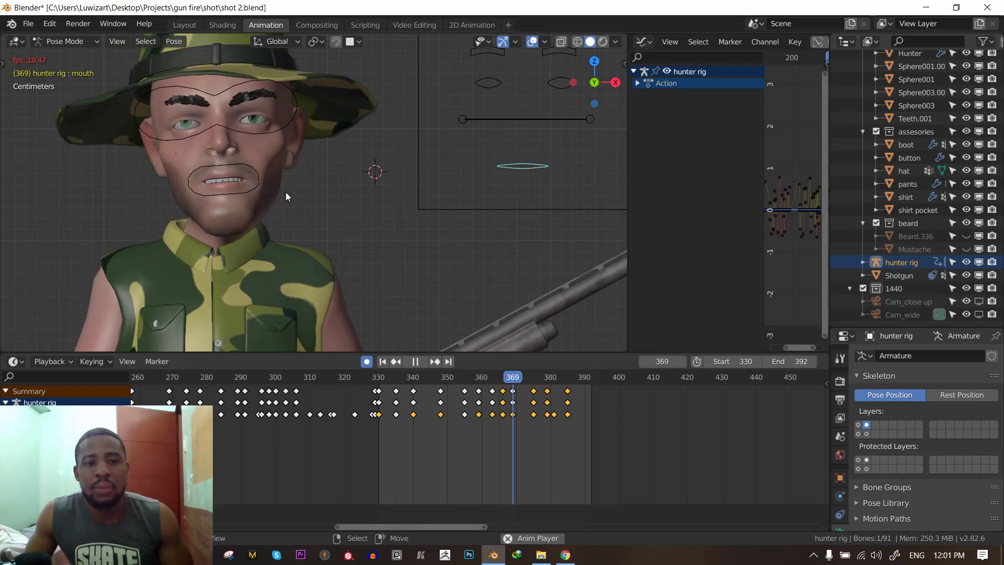
key("space")
key("space")
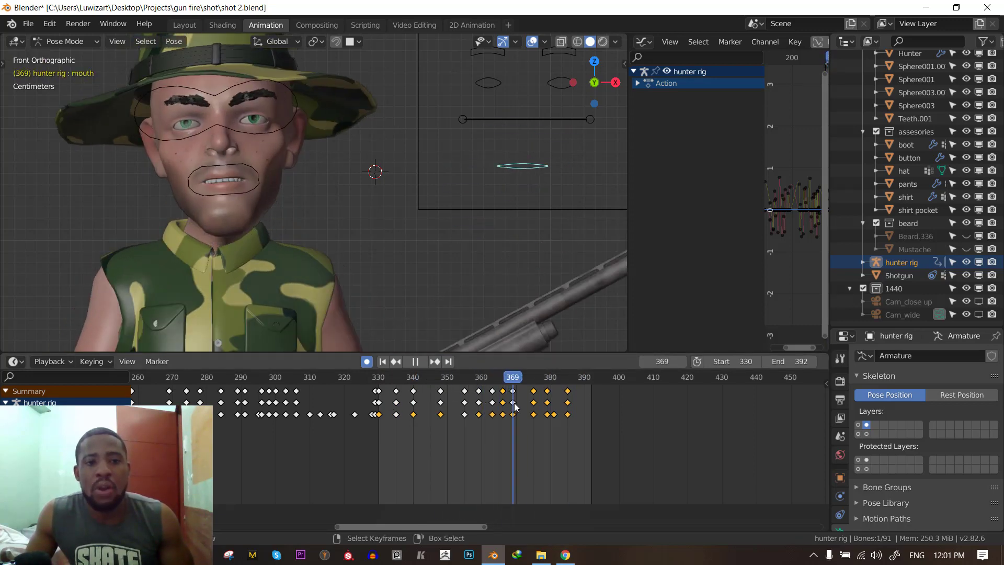
key("space")
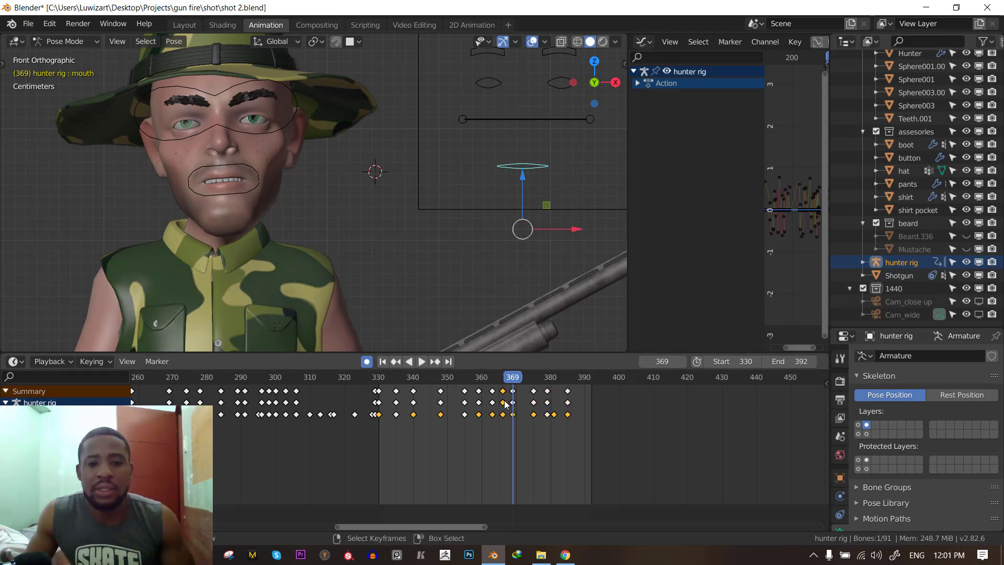
left_click_drag(510, 401, 511, 399)
key("space")
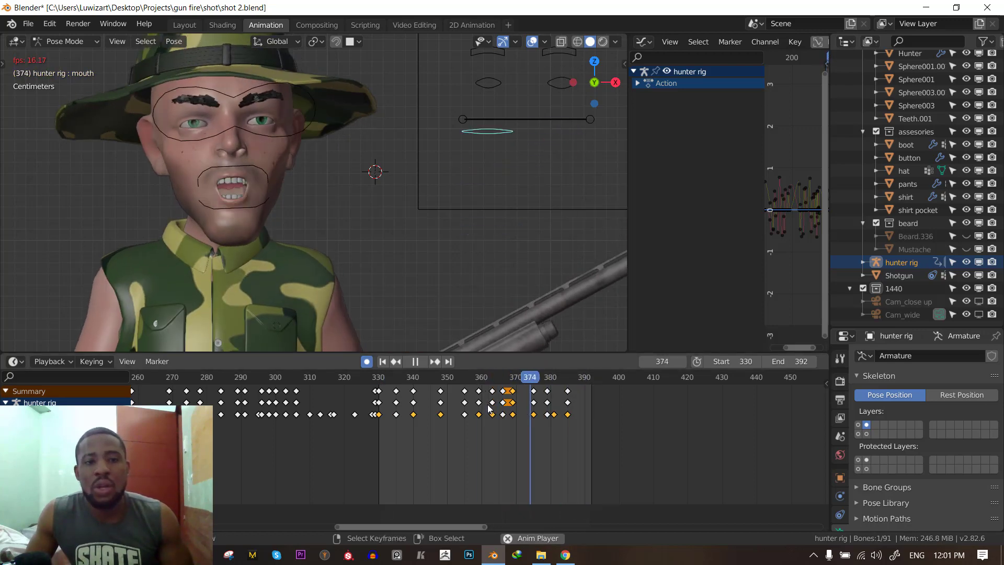
- Raise the jaw control Bone.077 about 0.0075 m along Z at frame 375 to reduce the mouth opening
key("space")
left_click_drag(506, 414, 535, 415)
left_click(243, 209)
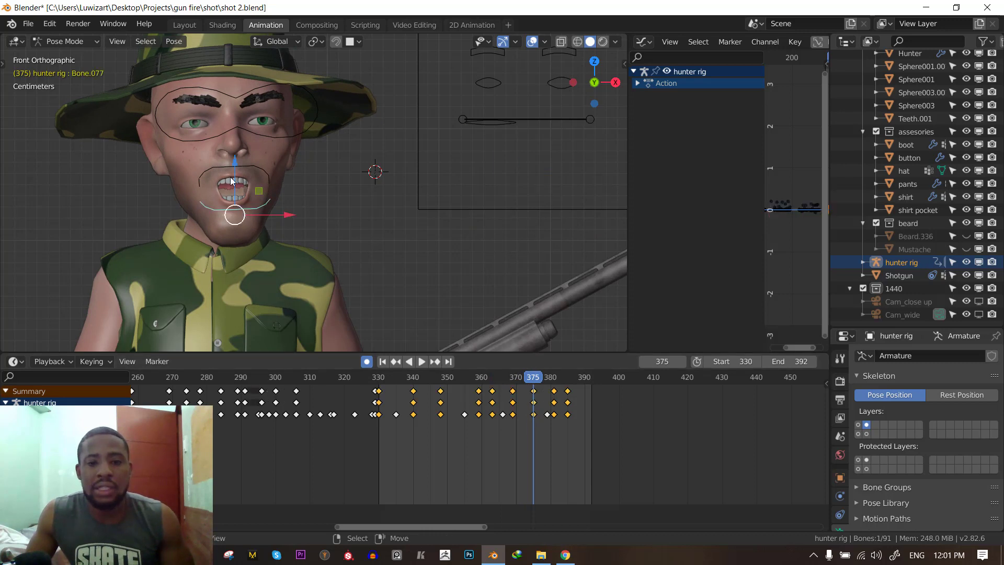
left_click(231, 156)
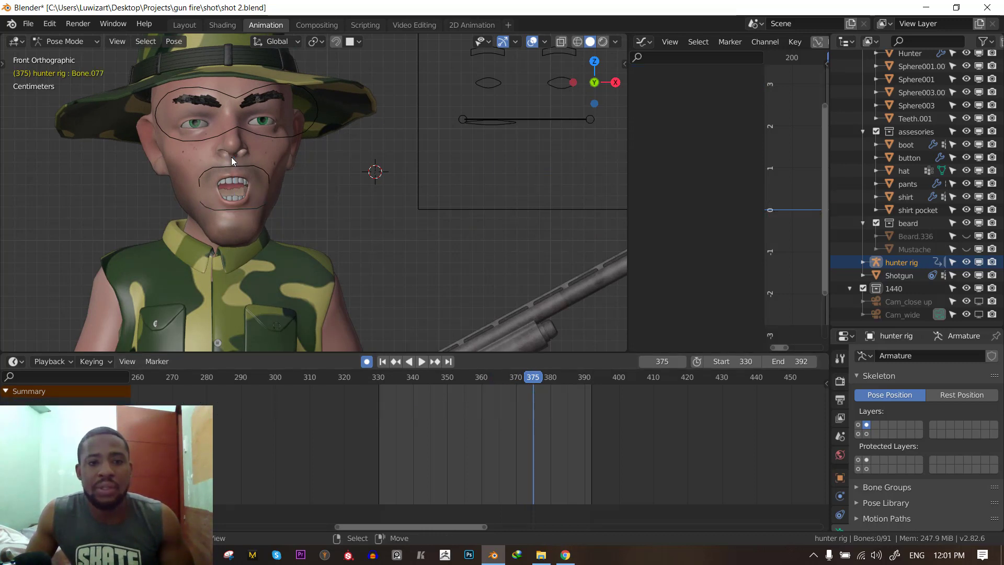
left_click(241, 209)
key("g")
key("z")
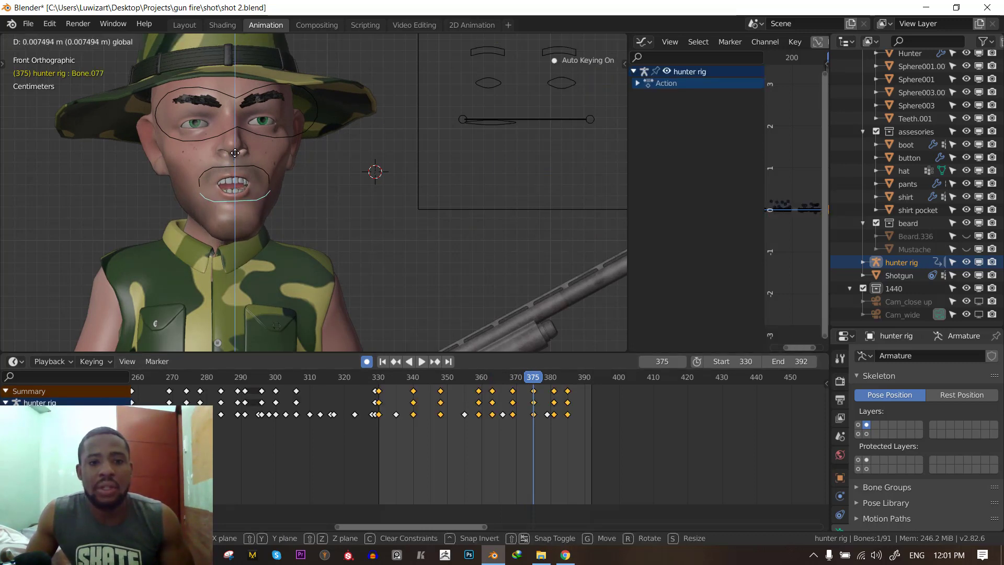
left_click(235, 152)
- Raise the jaw control Bone.077 about 0.003 m along Z at frame 381
key("space")
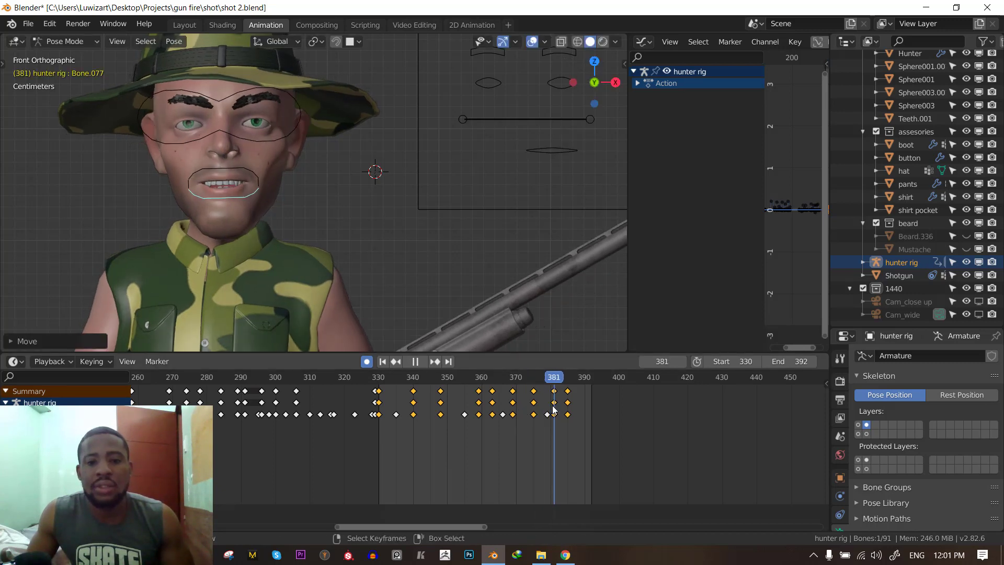
key("space")
key("g")
key("z")
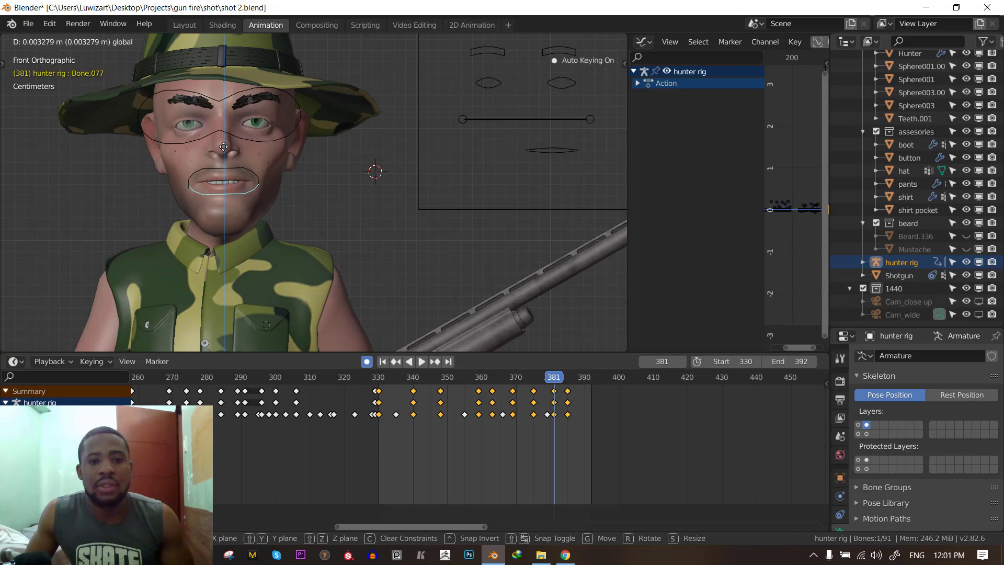
left_click(251, 151)
- Play back frames 330 to 392 and examine the mouth animation from the side and the front
key("space")
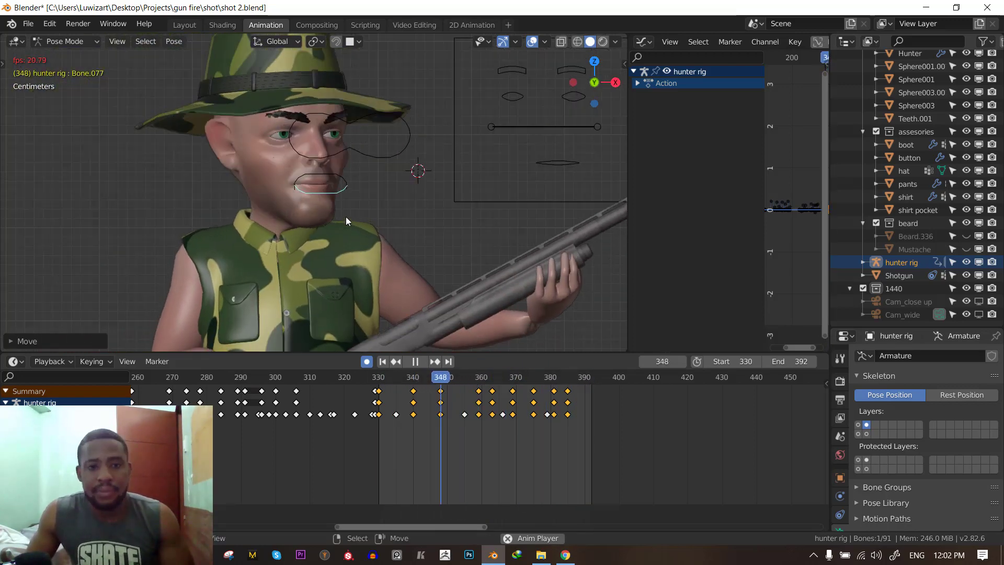
middle_click_drag(400, 203, 345, 200)
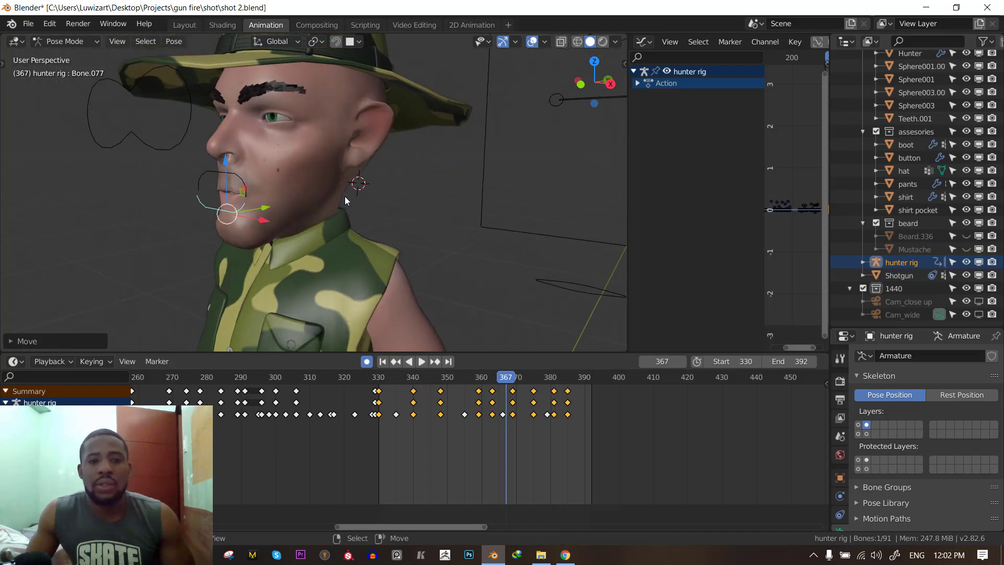
key("KP_1")
key("space")
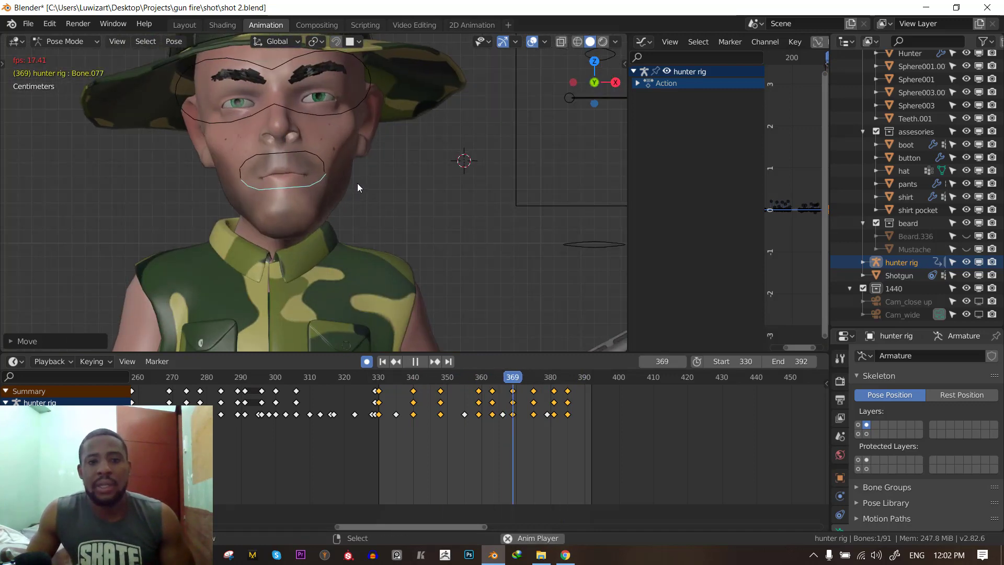